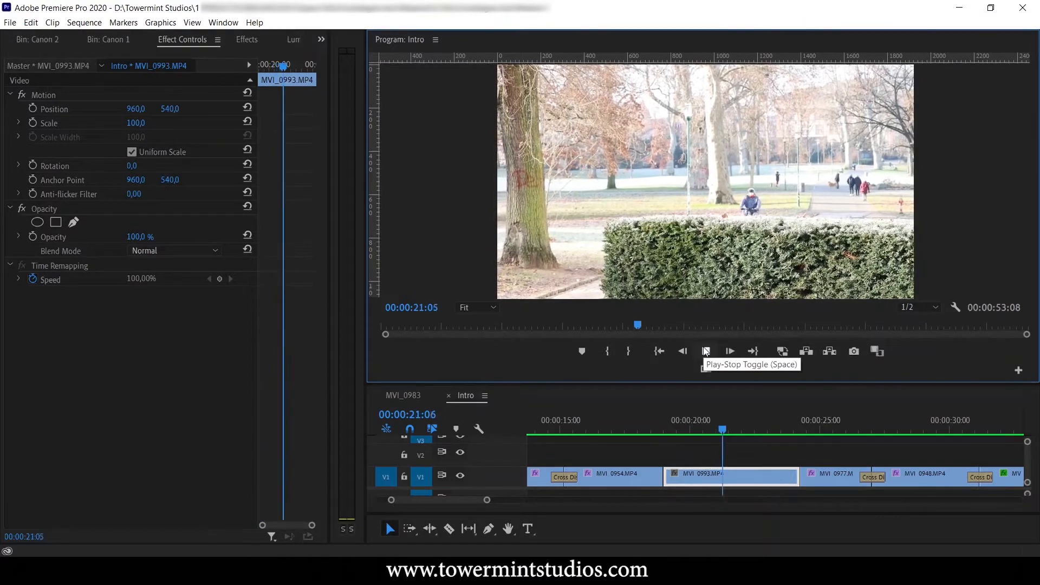
Stop playback near the start of MVI_0993.MP4, find the Warp Stabilizer effect and apply it to that clip
left_click(706, 351)
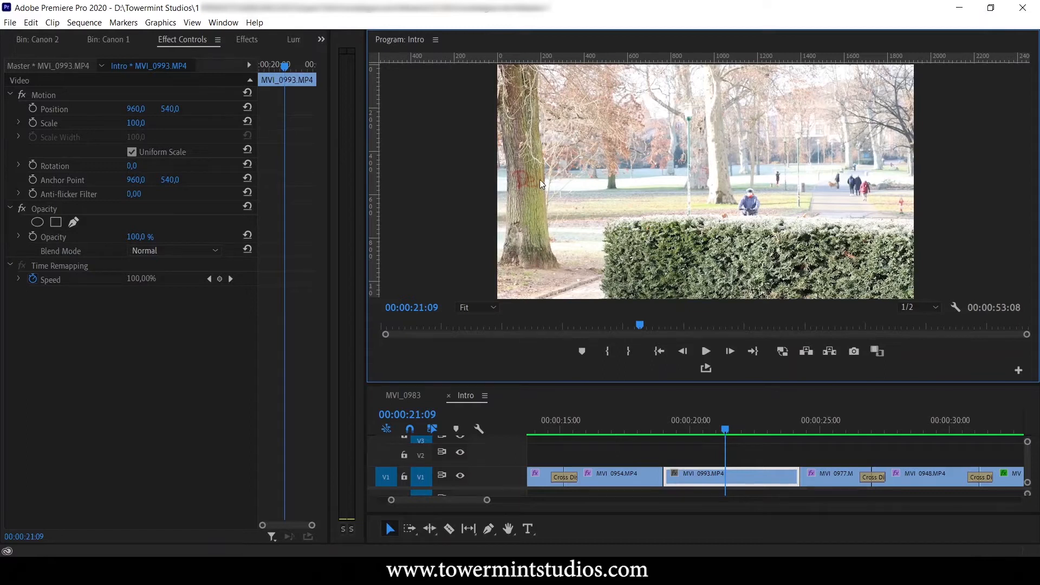
left_click_drag(724, 431, 684, 436)
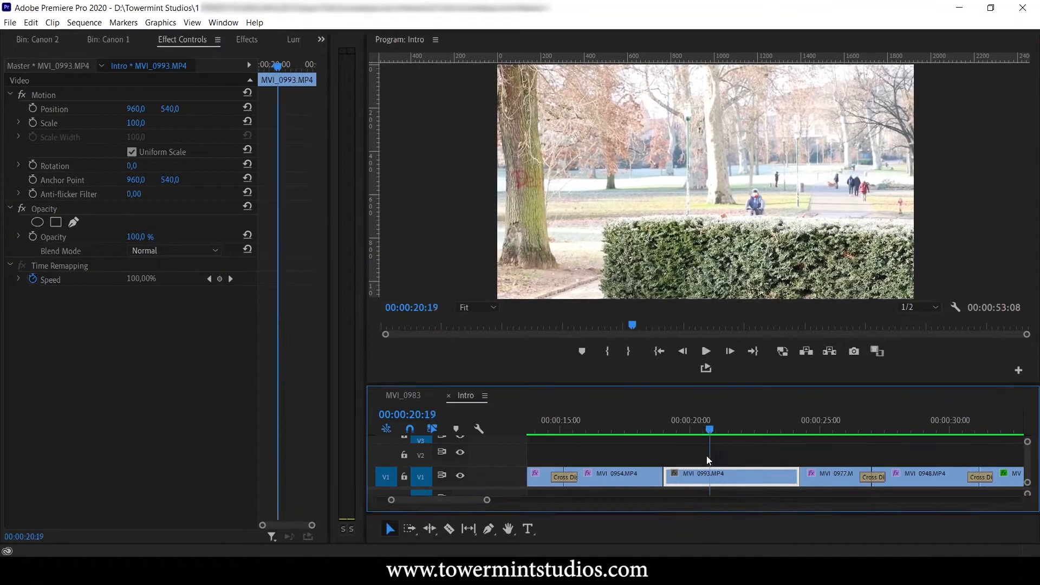
left_click(247, 41)
left_click(96, 56)
type("warp")
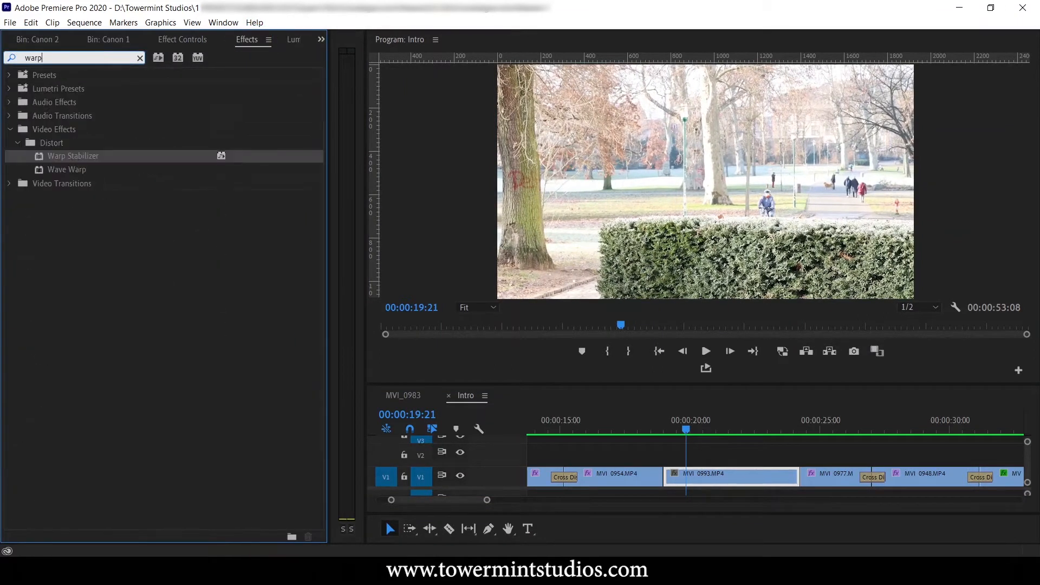
left_click_drag(88, 157, 753, 474)
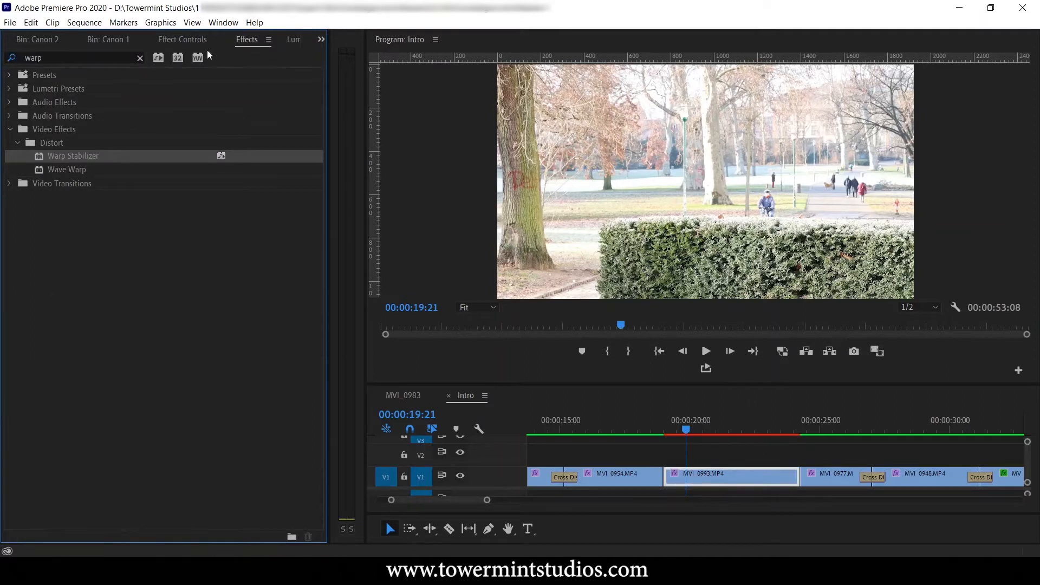
Set the Warp Stabilizer result on MVI_0993.MP4 to No Motion
left_click(184, 40)
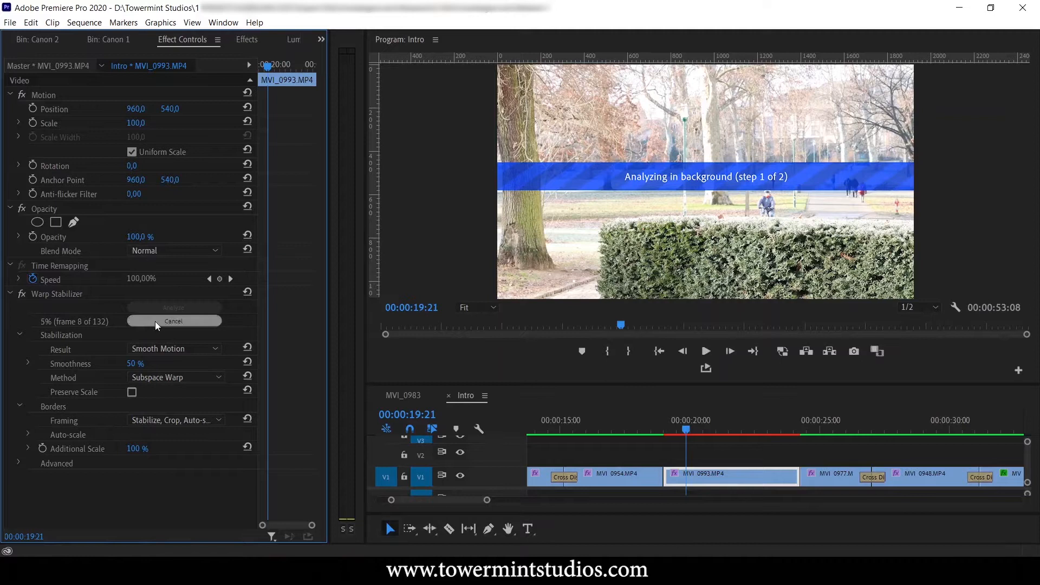
left_click(166, 351)
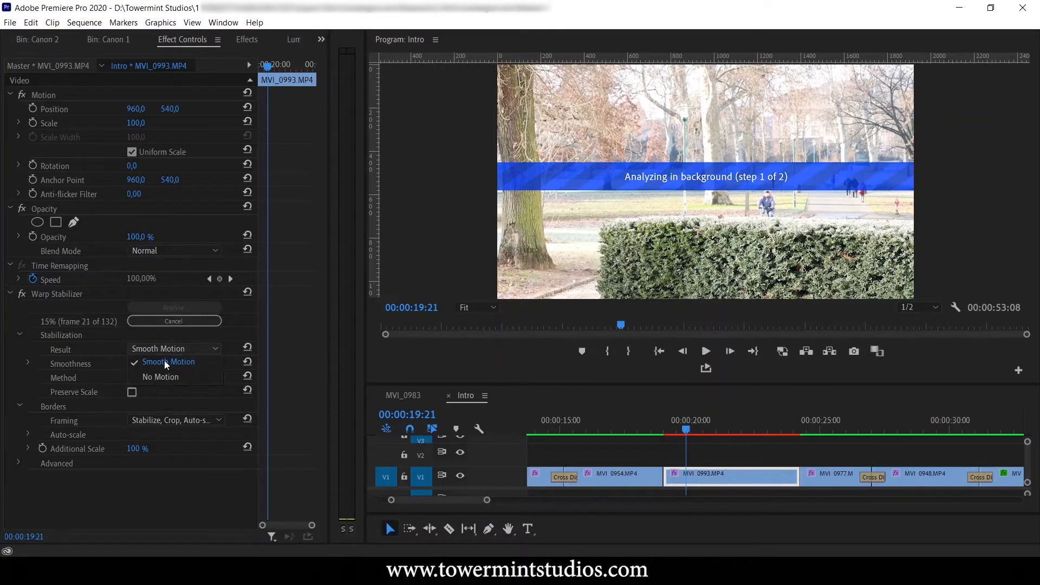
left_click(157, 377)
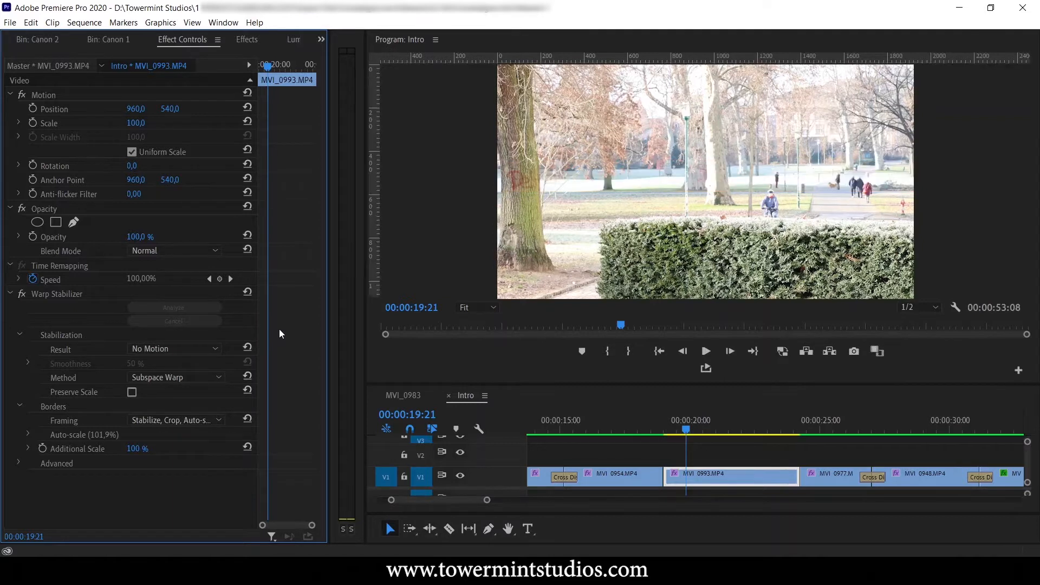
Play the stabilized MVI_0993.MP4 clip twice from near its beginning to check how steady the shot is
left_click(706, 351)
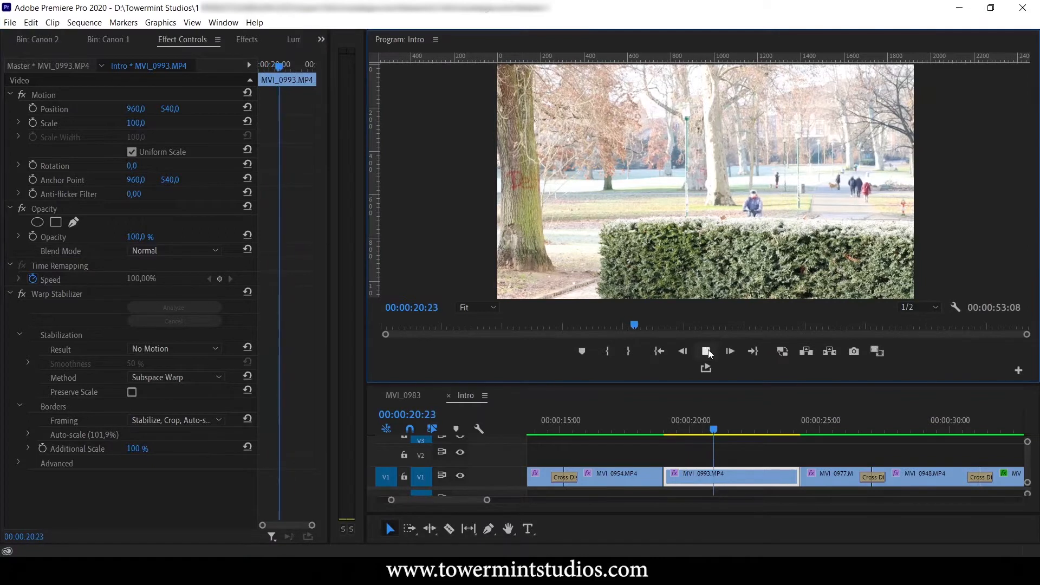
left_click(707, 352)
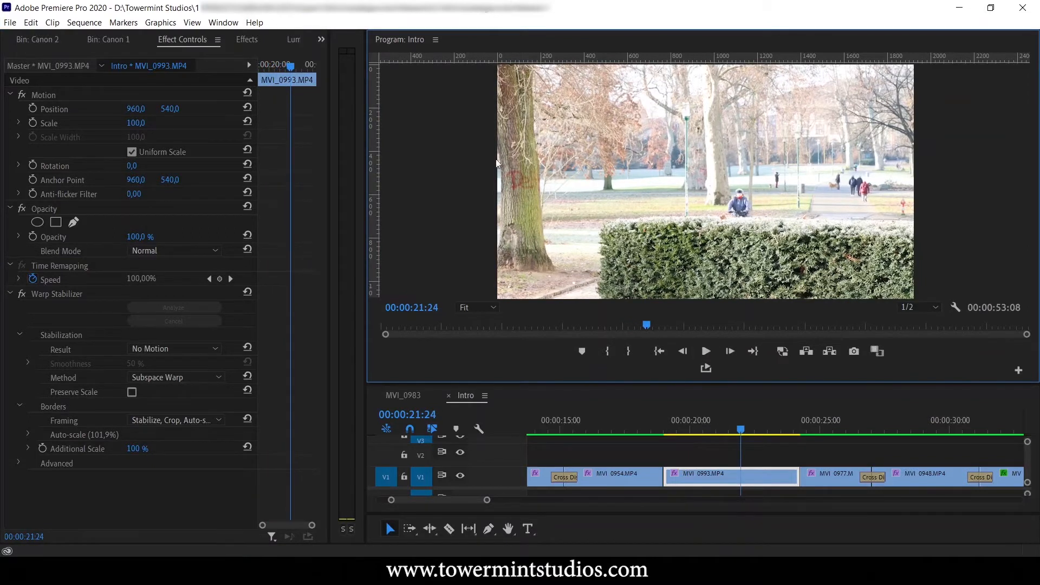
left_click_drag(737, 433, 672, 439)
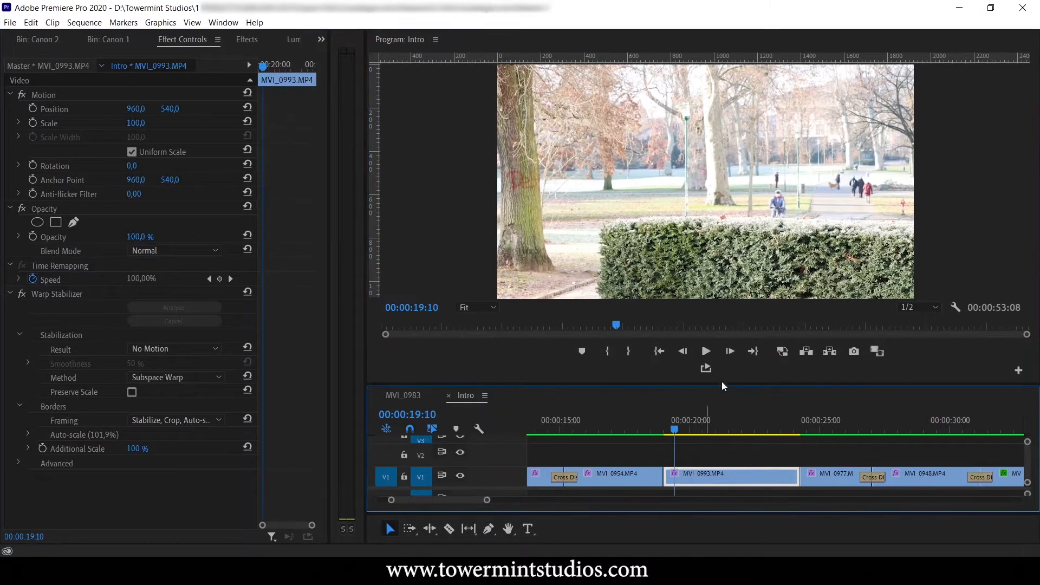
left_click(706, 351)
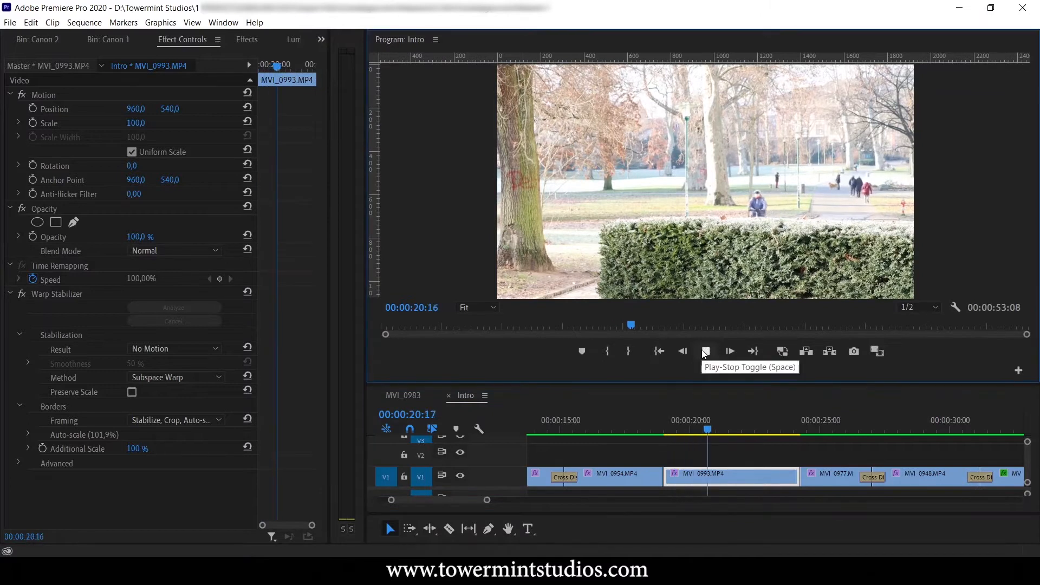
left_click(704, 352)
Export the frame at 00:00:19:02, near the start of MVI_0993.MP4, as a JPEG still named Tree Repair
left_click_drag(730, 424, 667, 458)
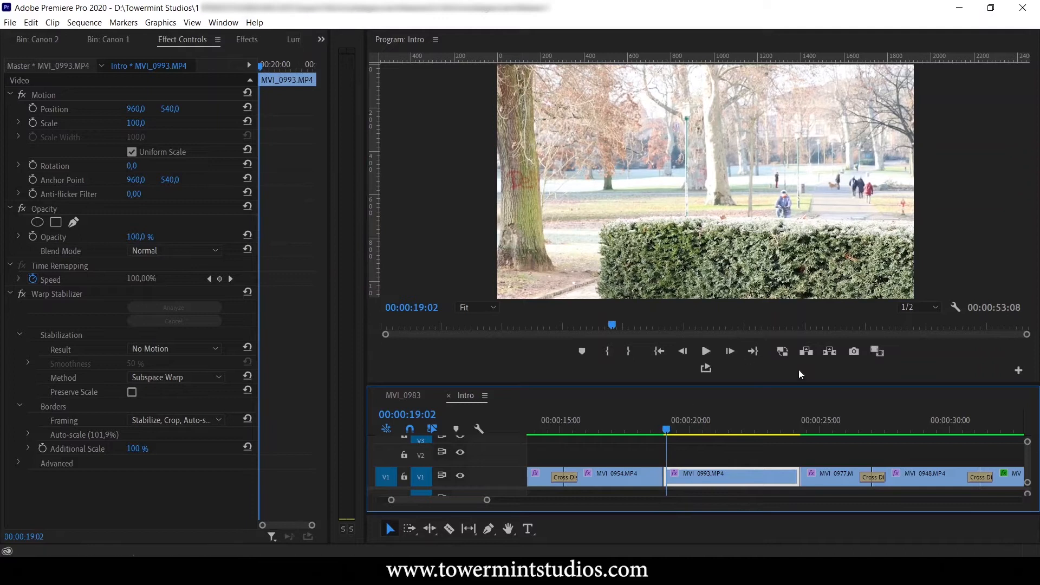
left_click(853, 351)
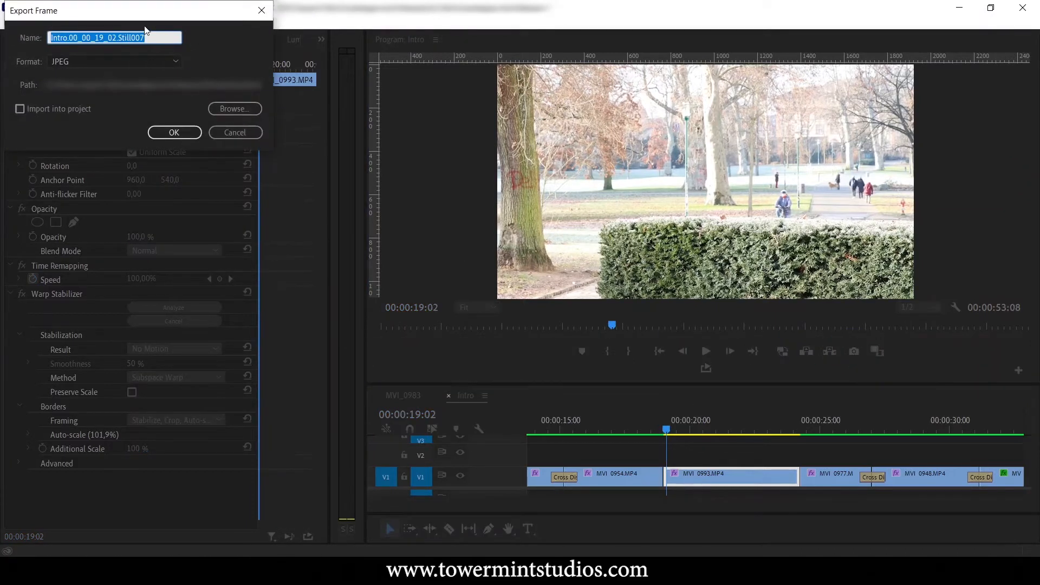
type("Tree Repair")
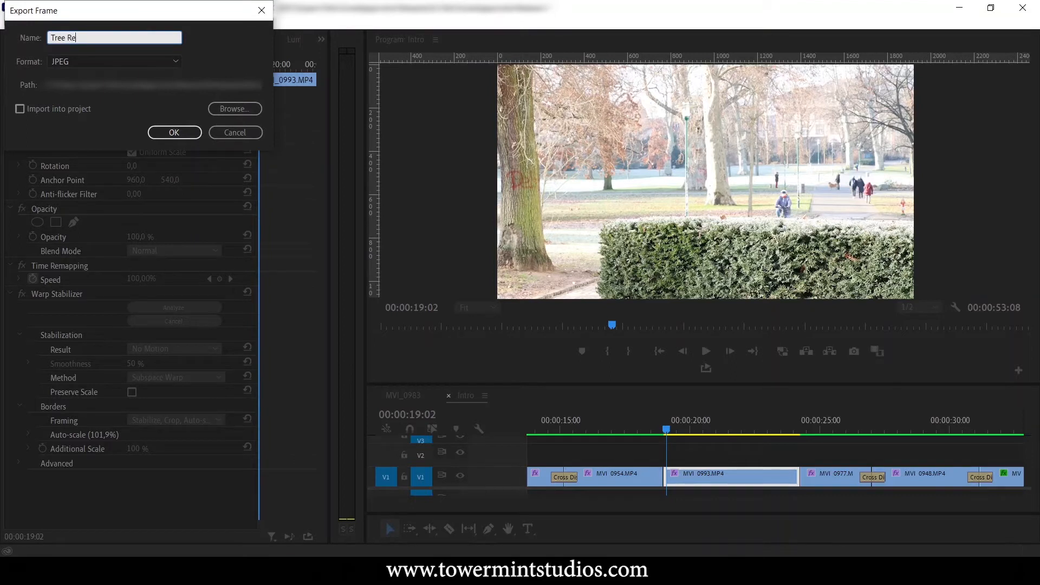
left_click(172, 132)
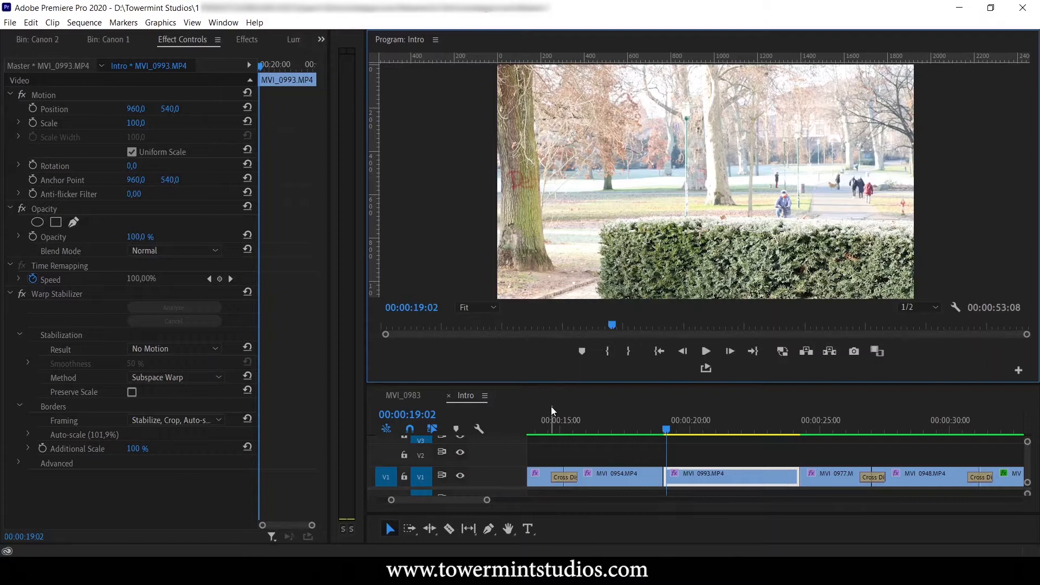
Locate the exported Tree Repair still in the Media Browser and import it into the project
left_click(321, 39)
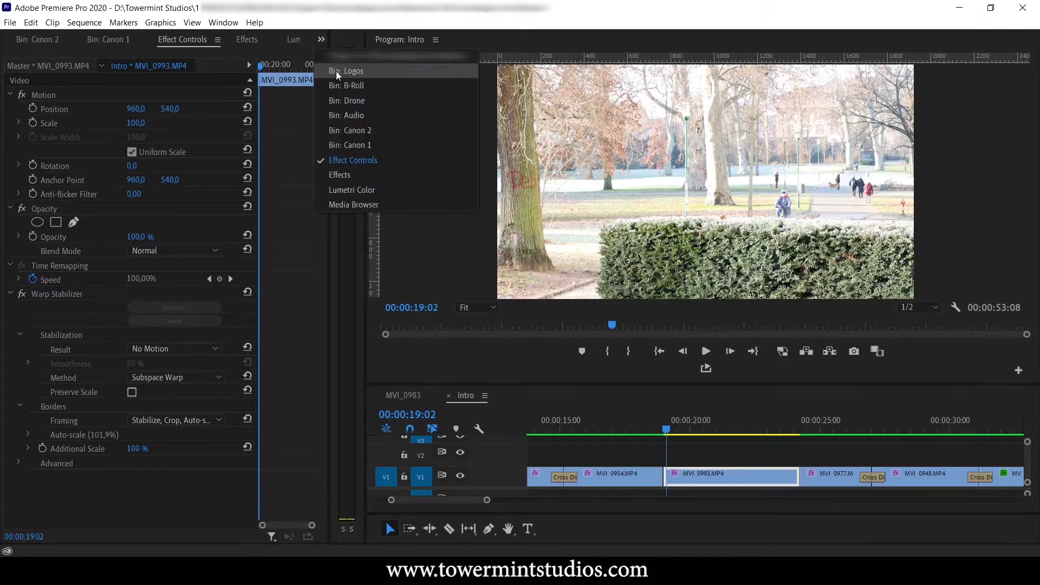
left_click(348, 204)
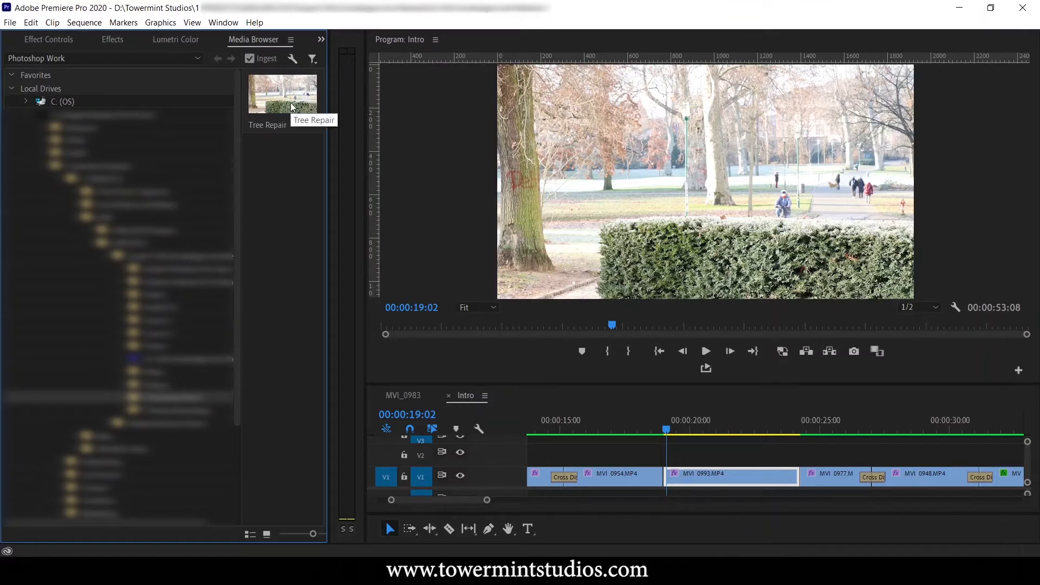
right_click(291, 106)
left_click(303, 123)
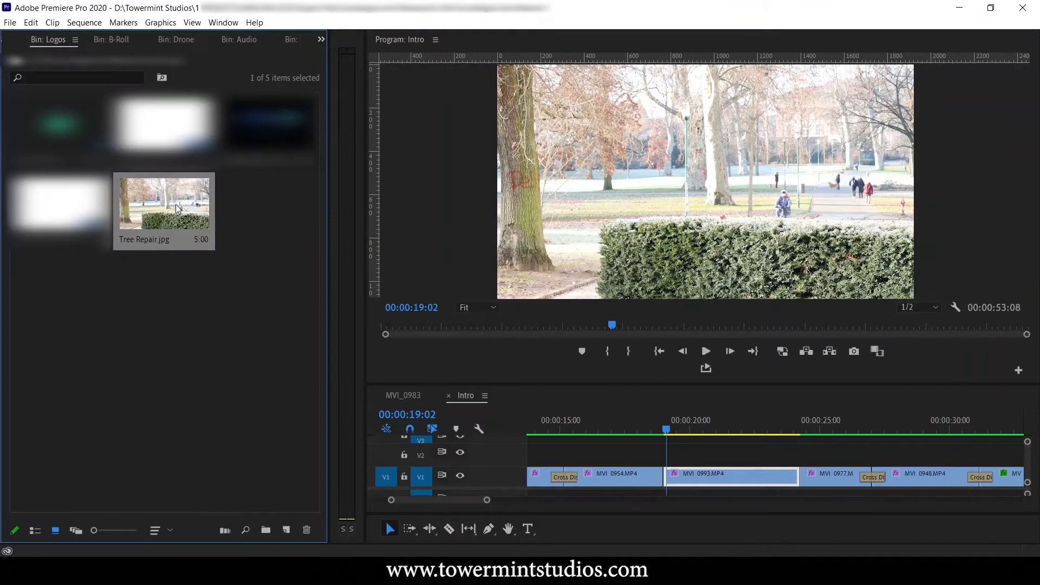
Place Tree Repair.jpg on track V2 above MVI_0993.MP4 and align it so both clips start and end together
left_click_drag(741, 520, 673, 455)
left_click(321, 39)
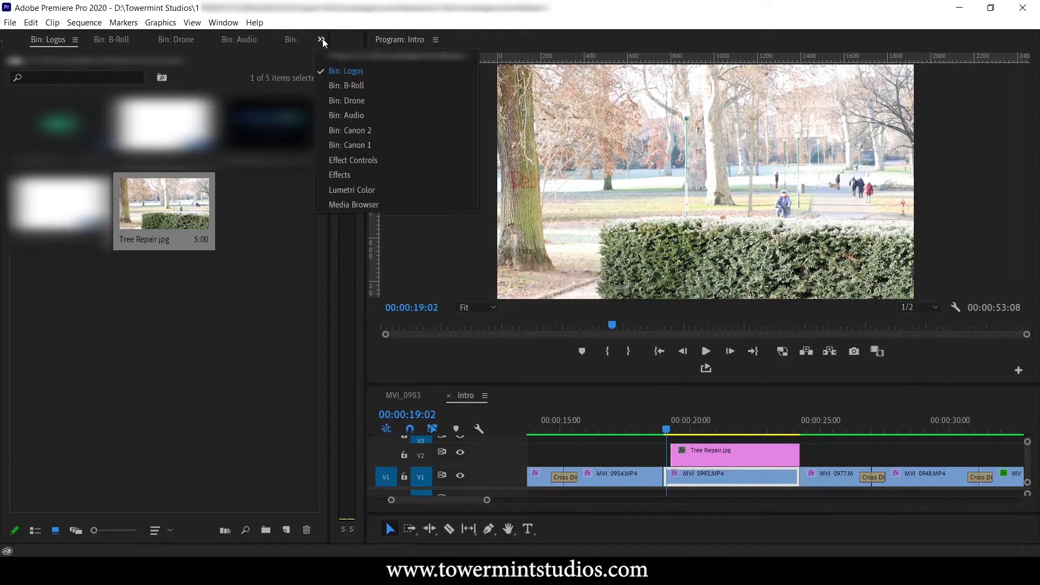
left_click(352, 161)
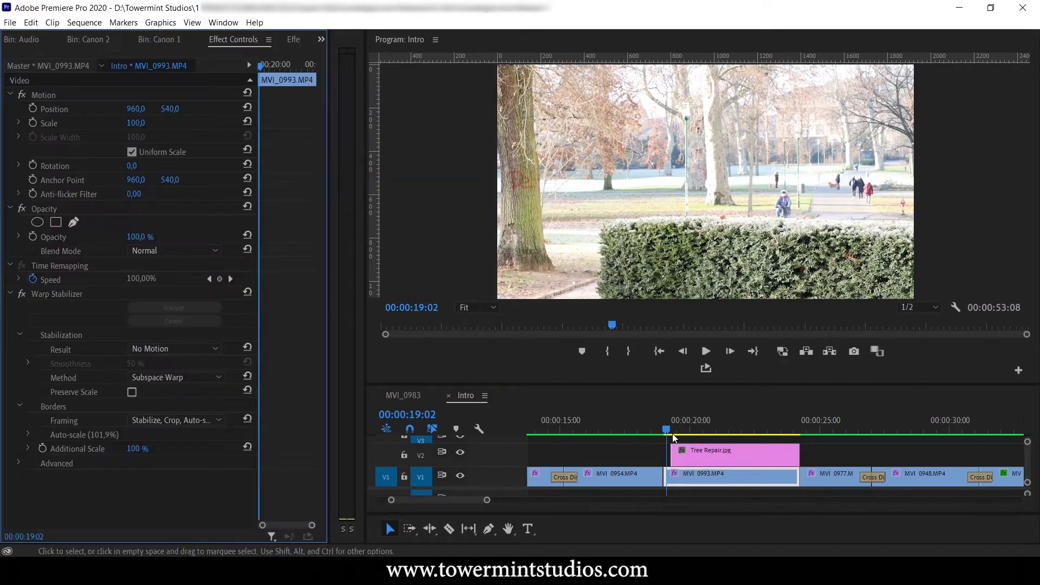
left_click_drag(673, 436, 657, 432)
left_click_drag(698, 460, 691, 461)
left_click_drag(784, 454, 790, 454)
left_click_drag(659, 421, 665, 421)
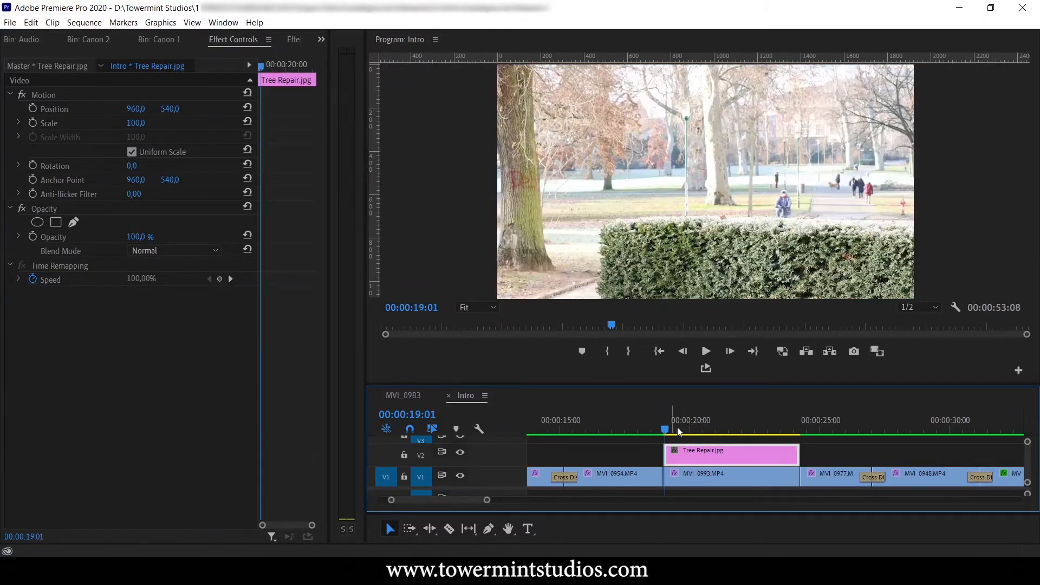
Open the Tree Repair.jpg clip from the timeline for editing in Adobe Photoshop
right_click(710, 453)
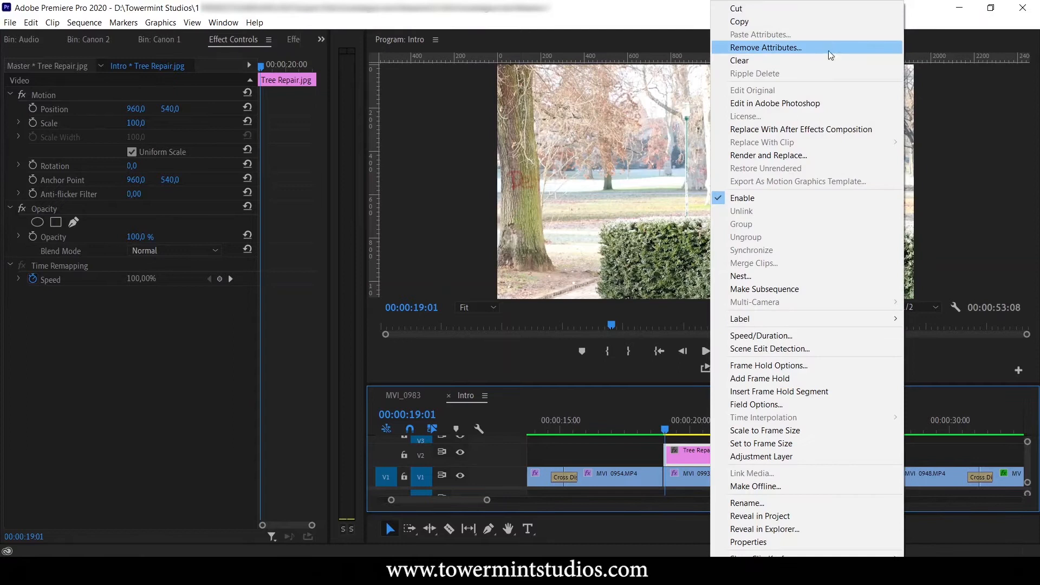
left_click(788, 103)
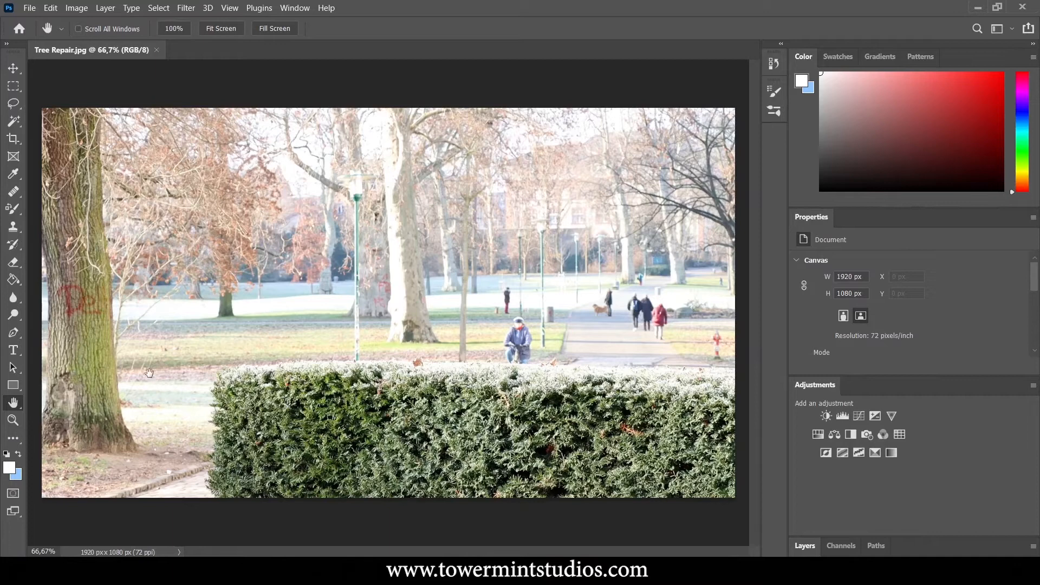
Use the Healing Brush Tool with clean bark as the sample to paint out the graffiti's thick vertical stroke on the large tree trunk
key("ctrl+minus")
key("ctrl+minus")
key("ctrl+plus")
key("ctrl+plus")
key("ctrl+plus")
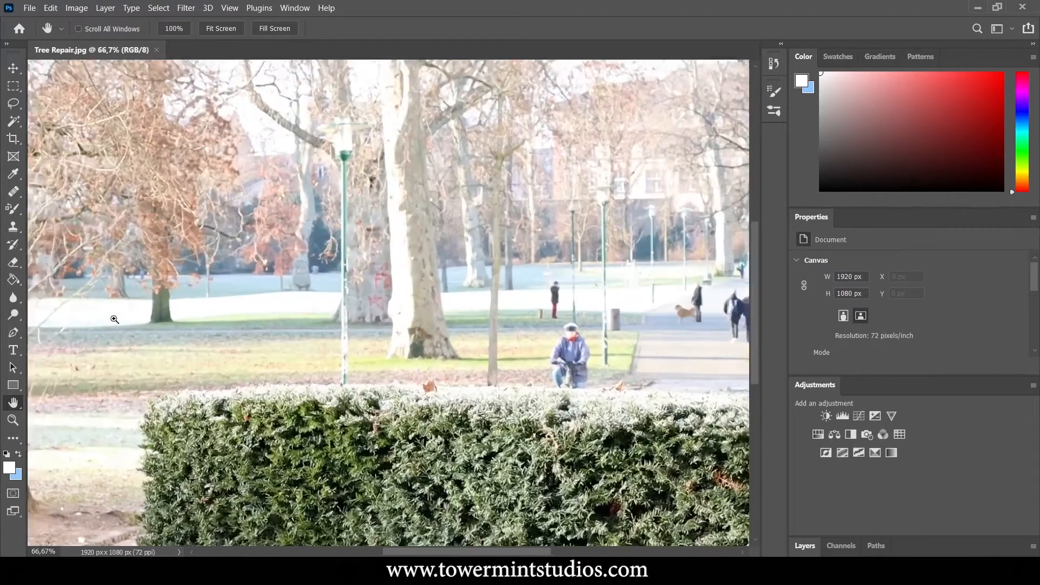
left_click_drag(116, 316, 250, 248)
key("ctrl+plus")
key("ctrl+plus")
left_click_drag(173, 258, 498, 292)
left_click_drag(164, 234, 355, 308)
left_click_drag(267, 209, 314, 318)
left_click(273, 231, "ctrl")
left_click(278, 233, "ctrl")
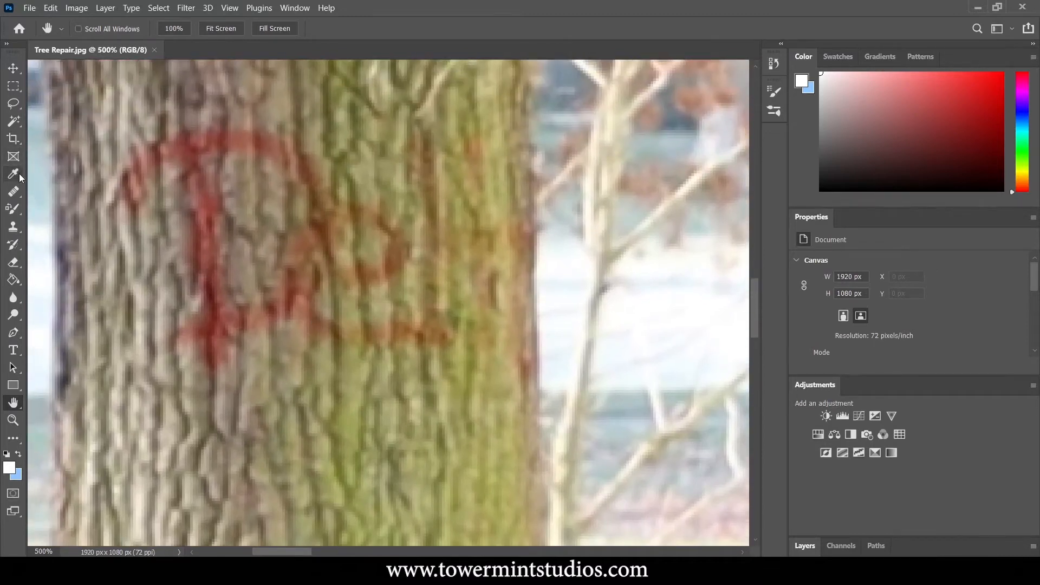
left_click(13, 192)
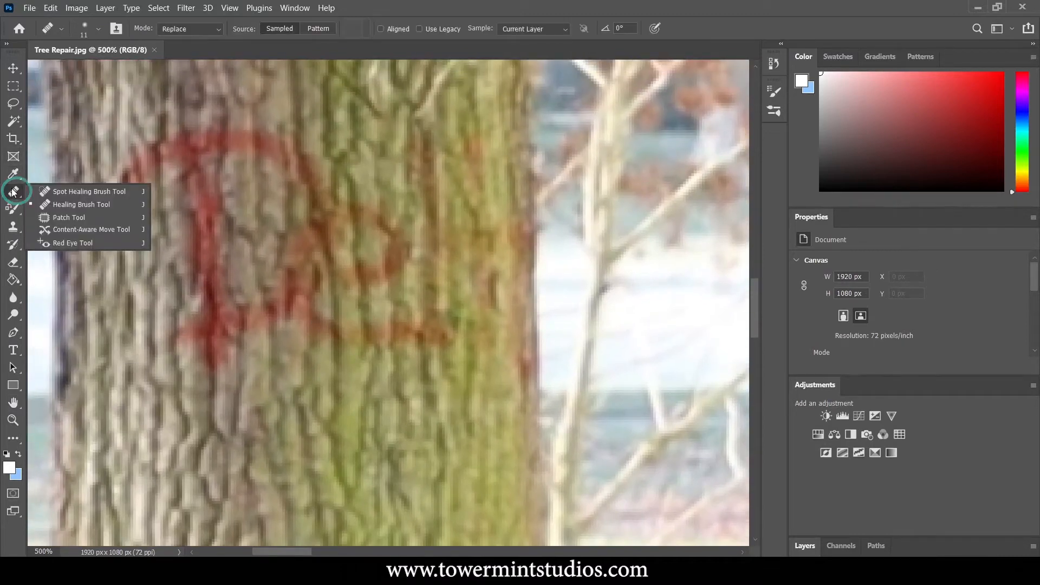
left_click(50, 204)
left_click(177, 431, "alt")
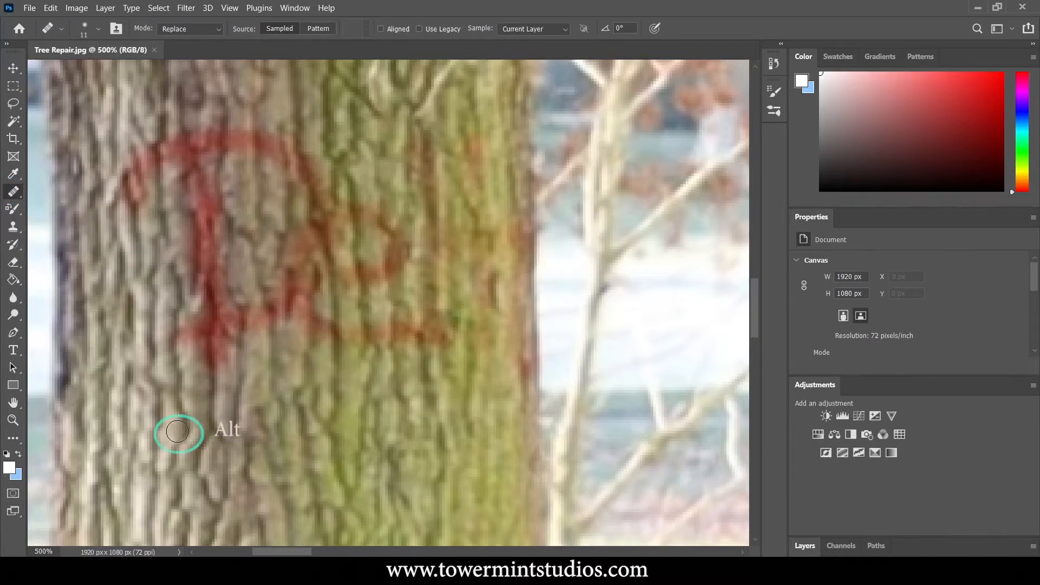
left_click_drag(196, 368, 191, 293)
left_click(167, 434, "alt")
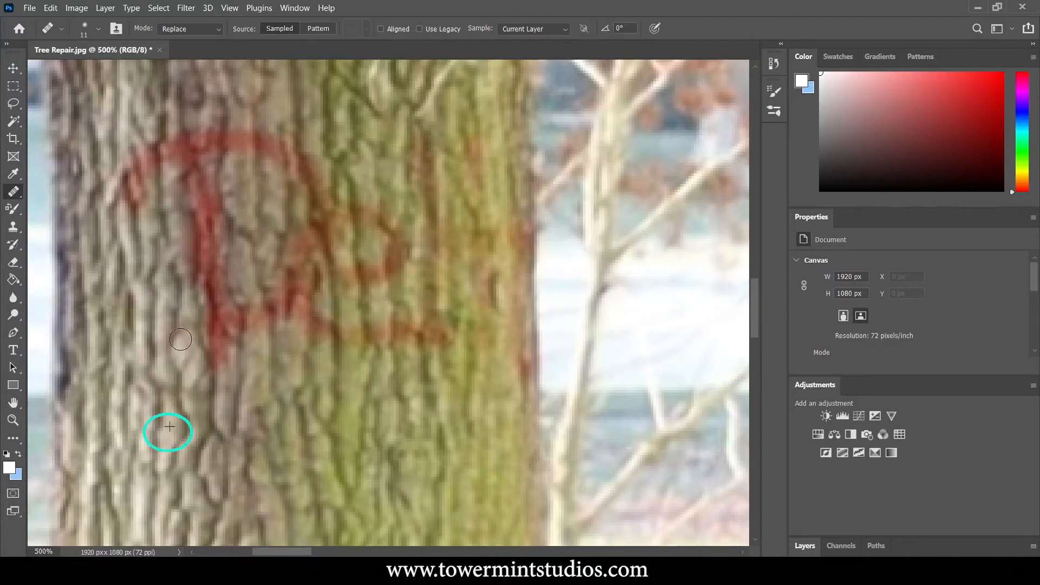
mouse_move(211, 354)
left_mouse_down()
mouse_move(199, 277)
mouse_move(210, 333)
left_mouse_up()
mouse_move(211, 366)
left_mouse_down()
mouse_move(213, 382)
mouse_move(223, 349)
mouse_move(194, 205)
left_mouse_up()
left_click_drag(184, 274, 181, 143)
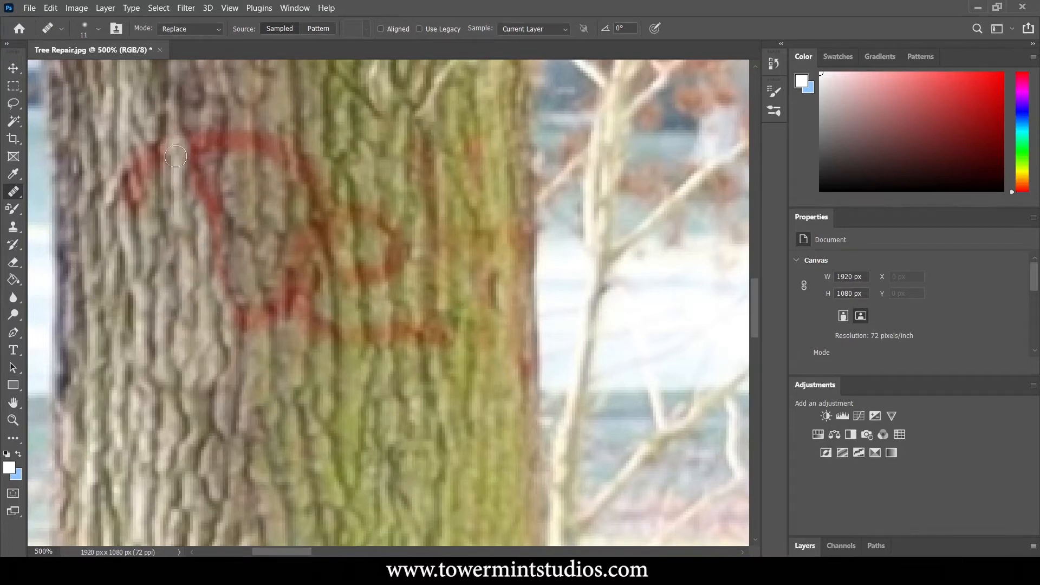
Resample clean bark and heal the graffiti's outer curve and the remaining red lettering across the large trunk
left_click(133, 392, "alt")
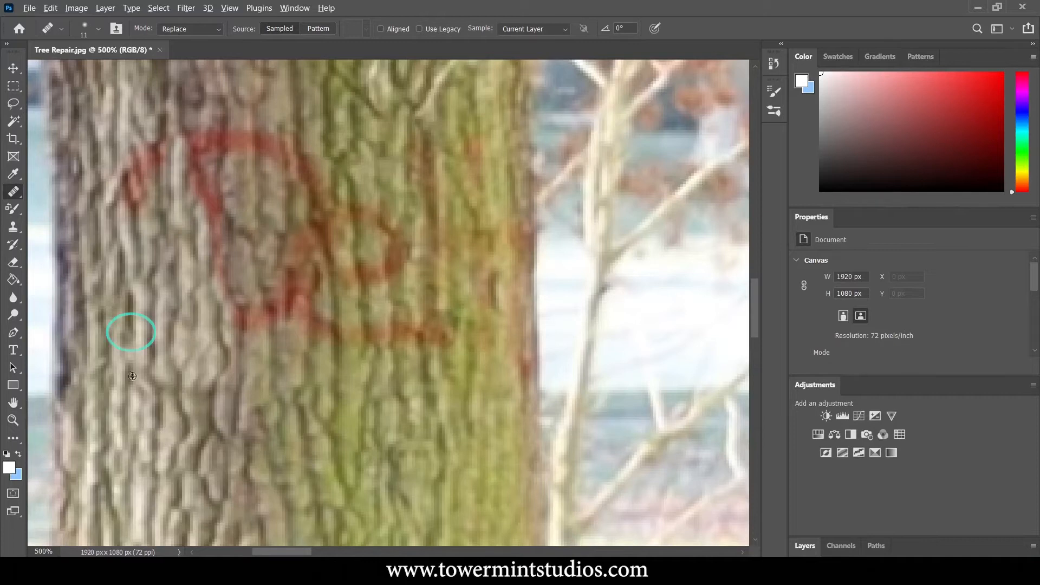
mouse_move(132, 317)
left_mouse_down()
mouse_move(126, 166)
mouse_move(145, 222)
mouse_move(137, 151)
mouse_move(157, 219)
mouse_move(146, 142)
left_mouse_up()
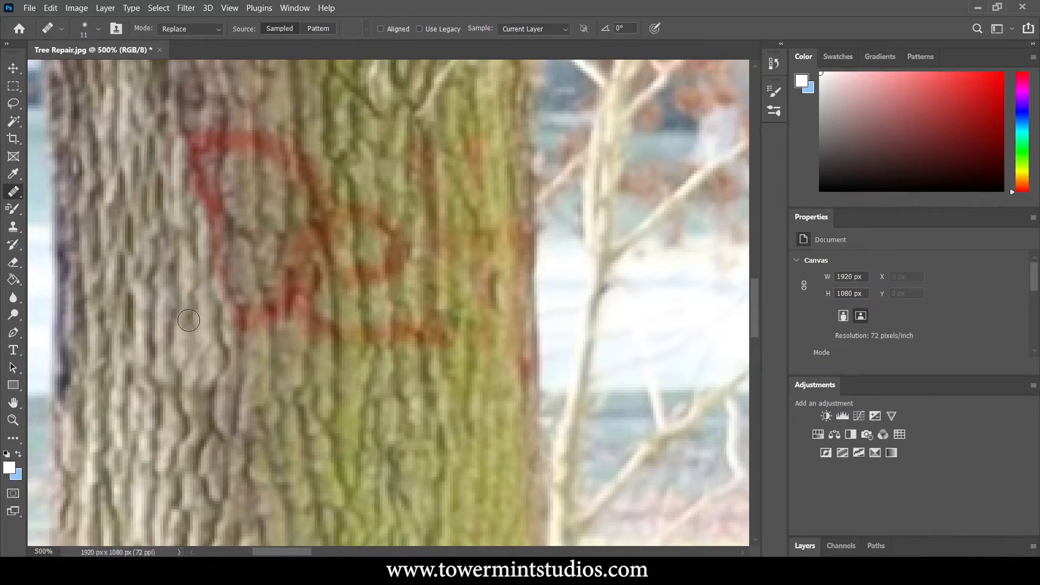
mouse_move(181, 286)
left_mouse_down()
mouse_move(189, 162)
mouse_move(230, 303)
mouse_move(249, 325)
mouse_move(242, 126)
mouse_move(287, 335)
mouse_move(325, 354)
mouse_move(347, 217)
mouse_move(374, 359)
mouse_move(440, 325)
mouse_move(390, 232)
mouse_move(335, 379)
mouse_move(329, 259)
mouse_move(439, 233)
mouse_move(515, 277)
mouse_move(428, 233)
left_mouse_up()
scroll(409, 285, "down", 2)
key("space")
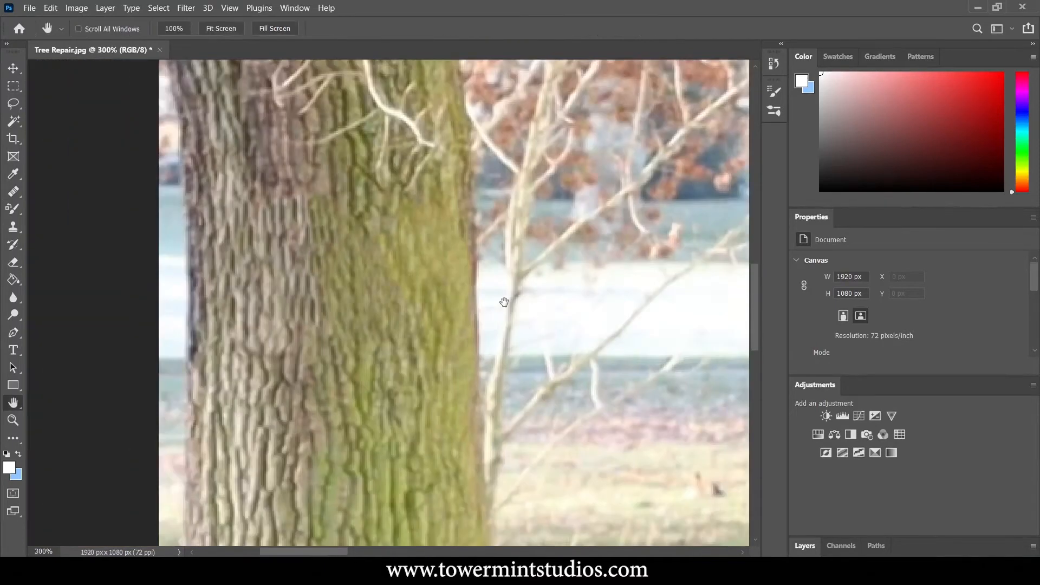
Heal the red graffiti on the grey background tree trunk between the green lamp post and the white-barked tree
left_click_drag(409, 286, 162, 265)
mouse_move(494, 251)
left_mouse_down()
mouse_move(409, 262)
mouse_move(262, 204)
mouse_move(424, 100)
mouse_move(429, 360)
mouse_move(425, 259)
mouse_move(476, 274)
mouse_move(383, 290)
mouse_move(525, 332)
mouse_move(568, 238)
mouse_move(455, 250)
left_mouse_up()
scroll(408, 261, "up", 7)
scroll(425, 259, "down", 1)
key("space")
key("space")
key("space")
mouse_move(439, 204)
left_mouse_down()
mouse_move(464, 259)
mouse_move(285, 293)
left_mouse_up()
scroll(285, 292, "down", 5)
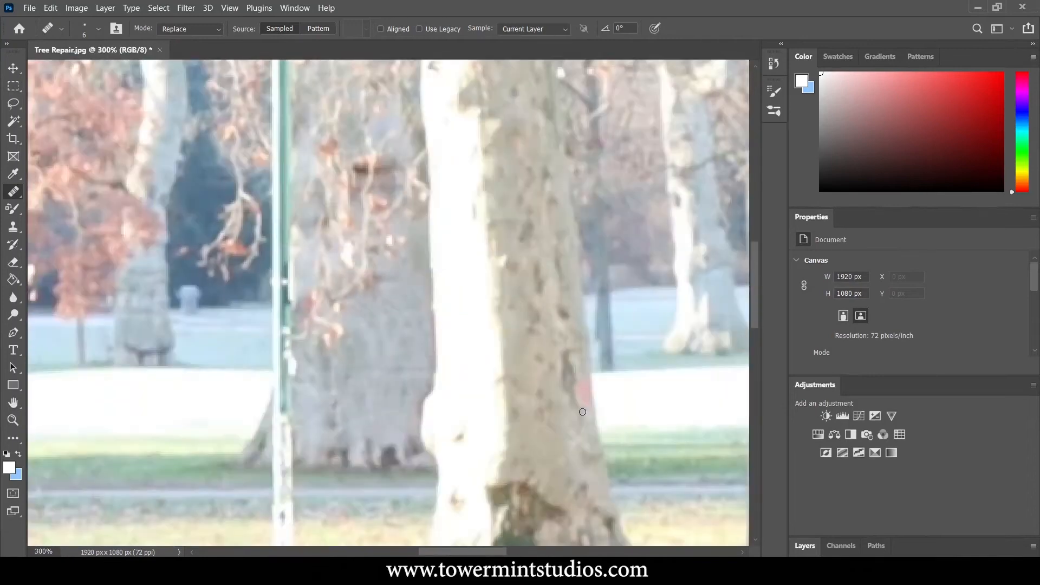
Sample clean bark and heal the pink mark on the edge of the white-barked tree with a size 5 brush
scroll(522, 341, "up", 5)
left_click(396, 343, "alt")
mouse_move(488, 304)
left_mouse_down()
mouse_move(541, 395)
mouse_move(521, 276)
left_mouse_up()
scroll(521, 276, "down", 5)
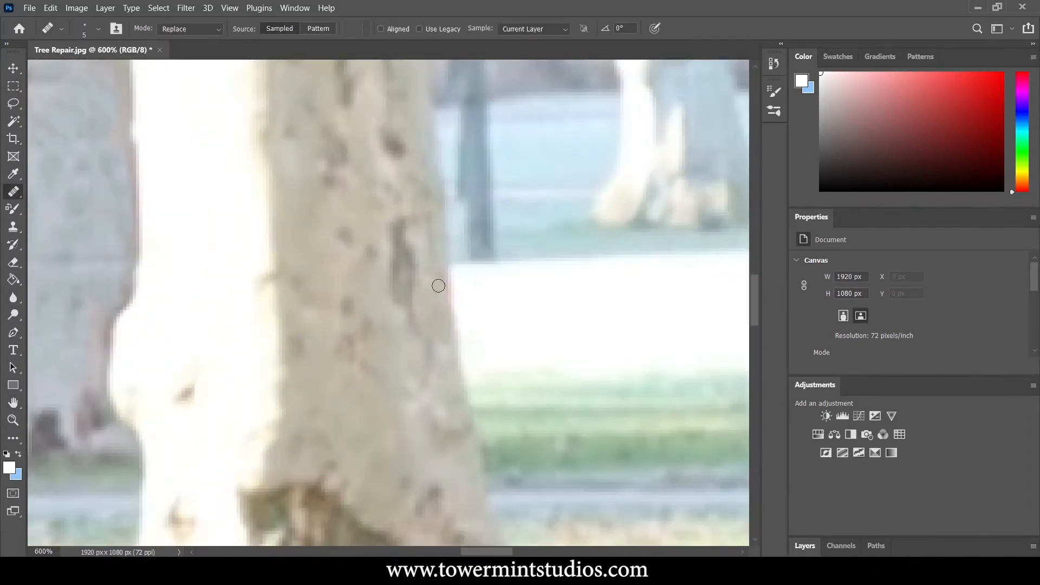
scroll(429, 278, "down", 10)
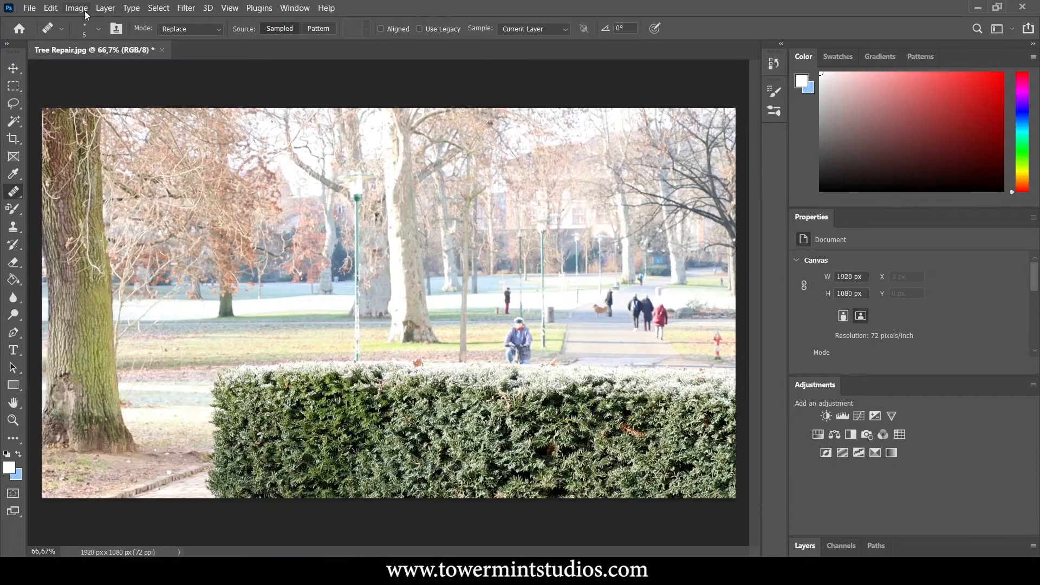
Export the retouched image as a 1920 x 1080 JPG at 100% quality, replacing the existing Tree Repair file
left_click(34, 7)
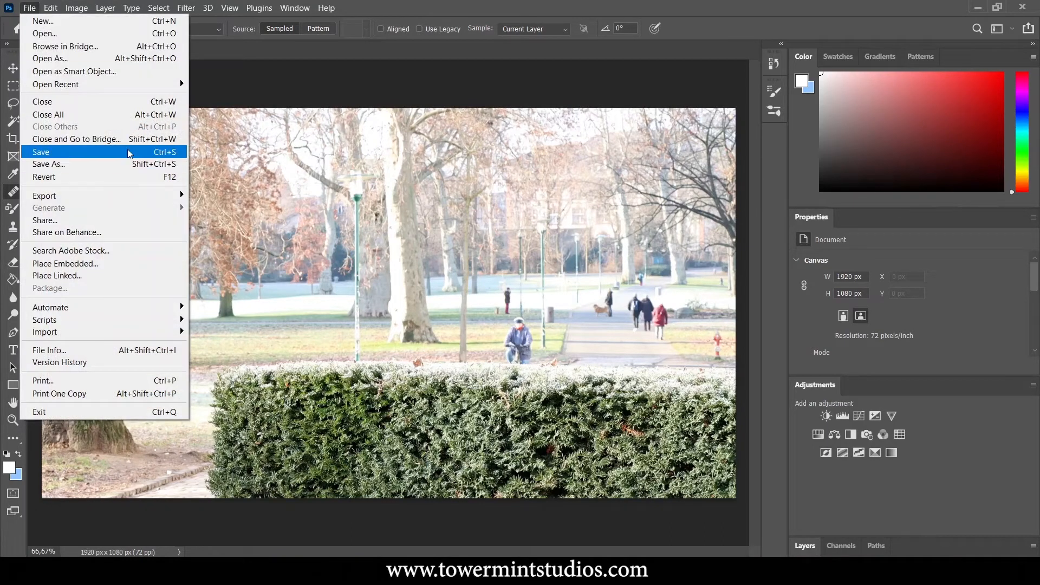
mouse_move(147, 200)
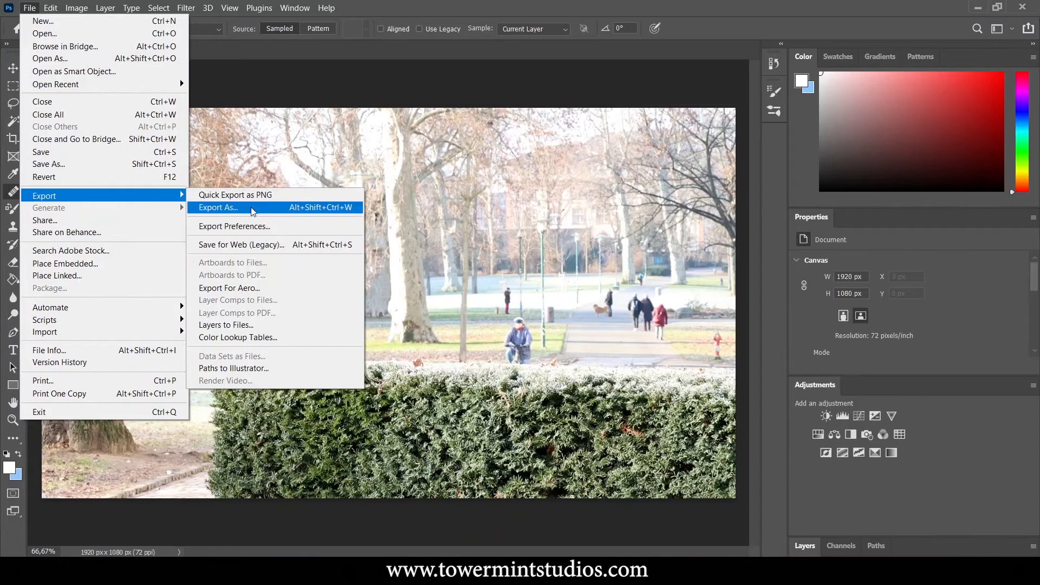
left_click(218, 208)
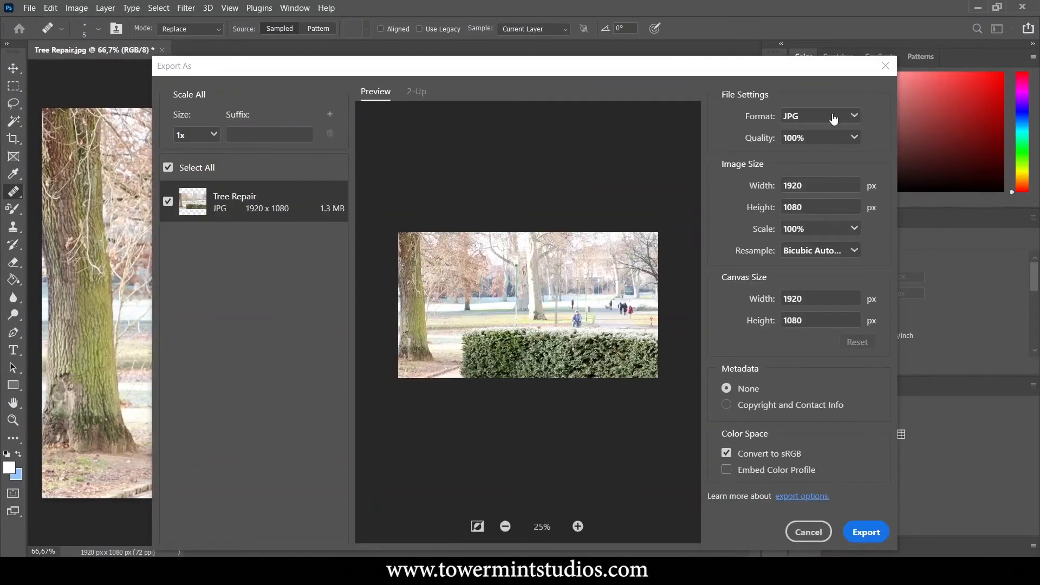
left_click(866, 533)
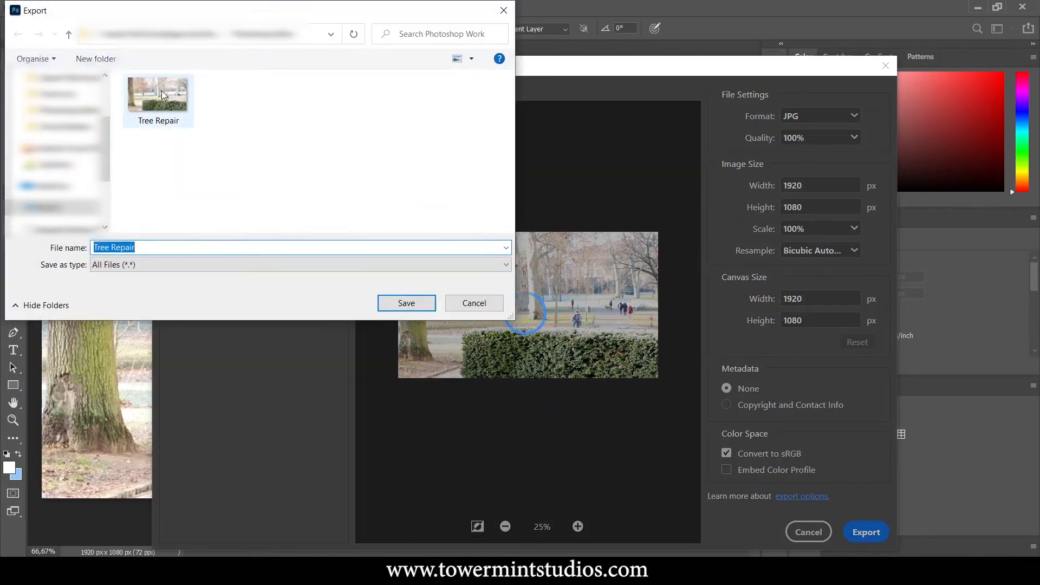
left_click(161, 92)
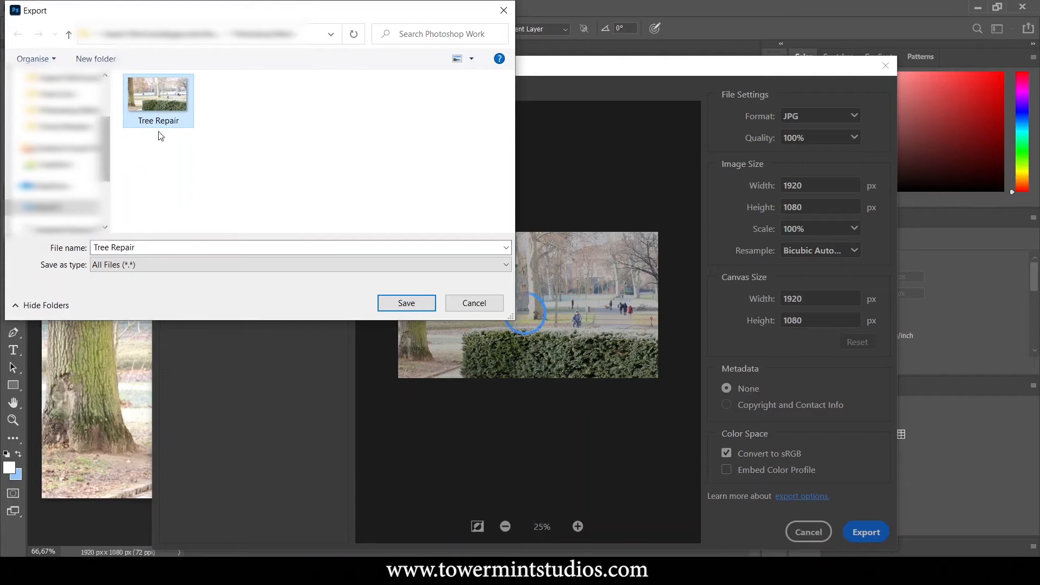
left_click(428, 305)
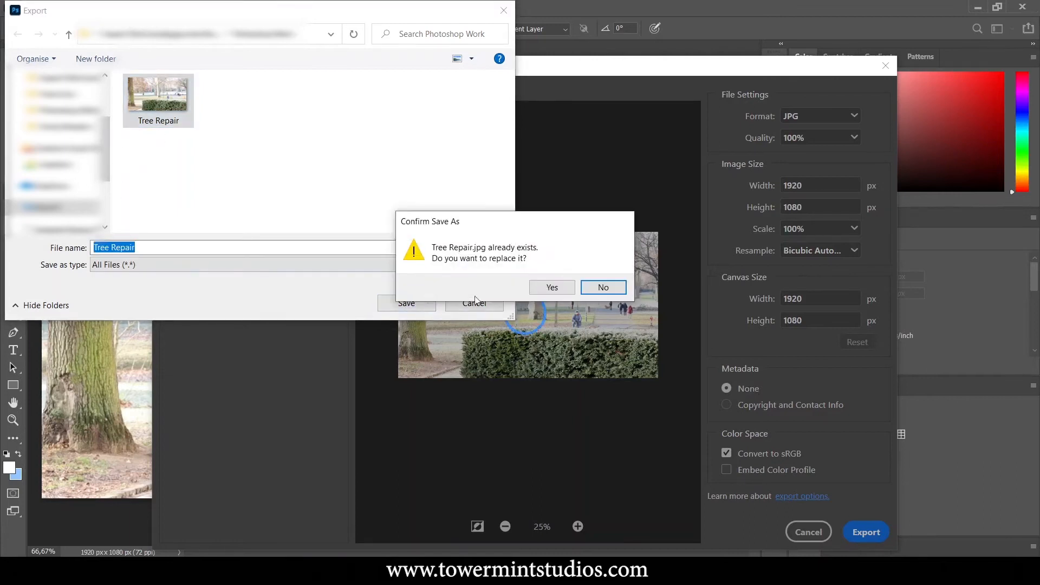
left_click(545, 287)
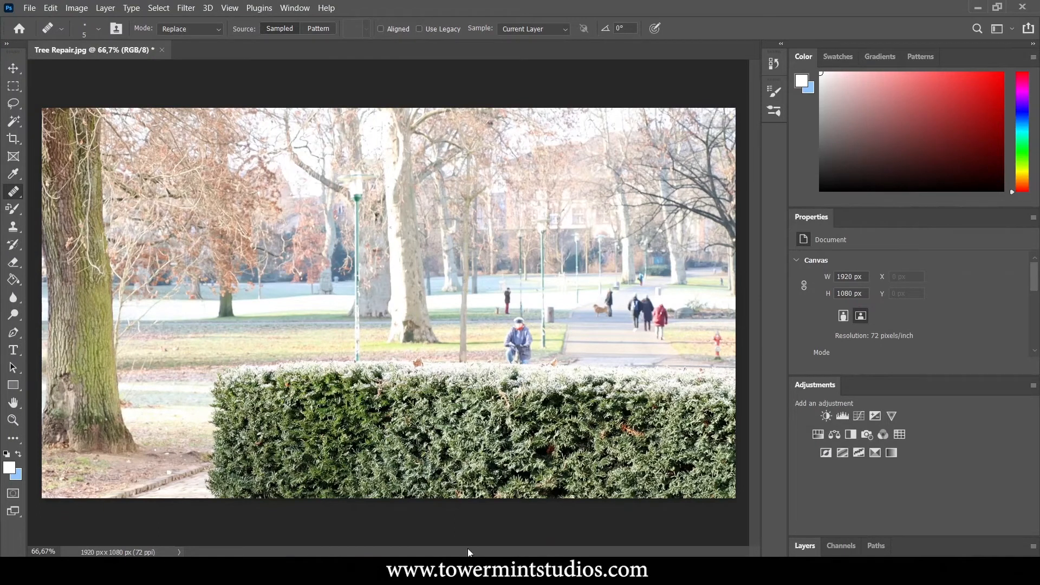
Switch to Premiere Pro and draw a closed four-point opacity mask on Tree Repair.jpg around the large trunk's repaired area
mouse_move(417, 572)
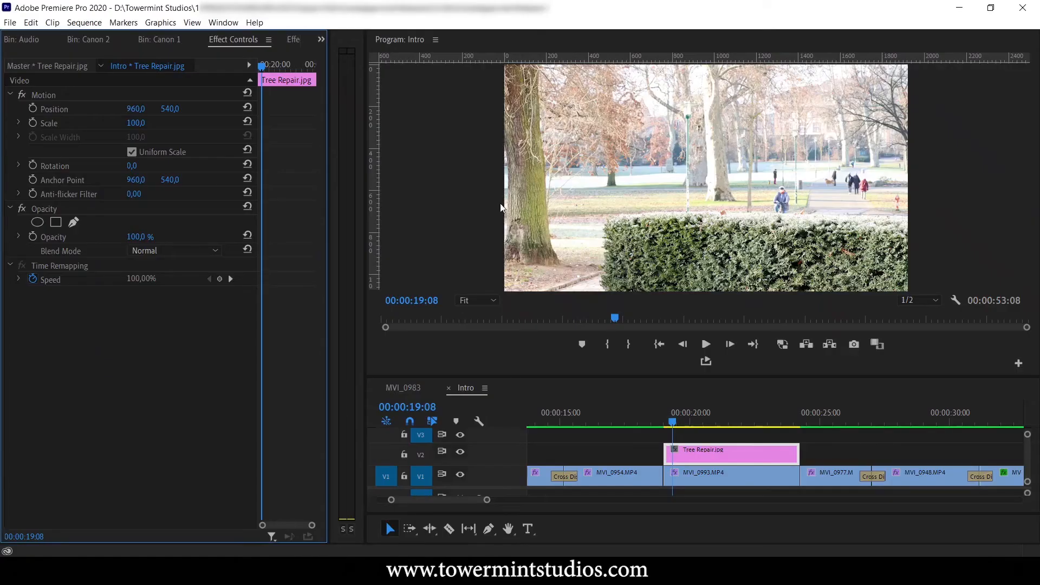
left_click(73, 222)
left_click(516, 171)
left_click(514, 165)
left_click(536, 171)
left_click(542, 196)
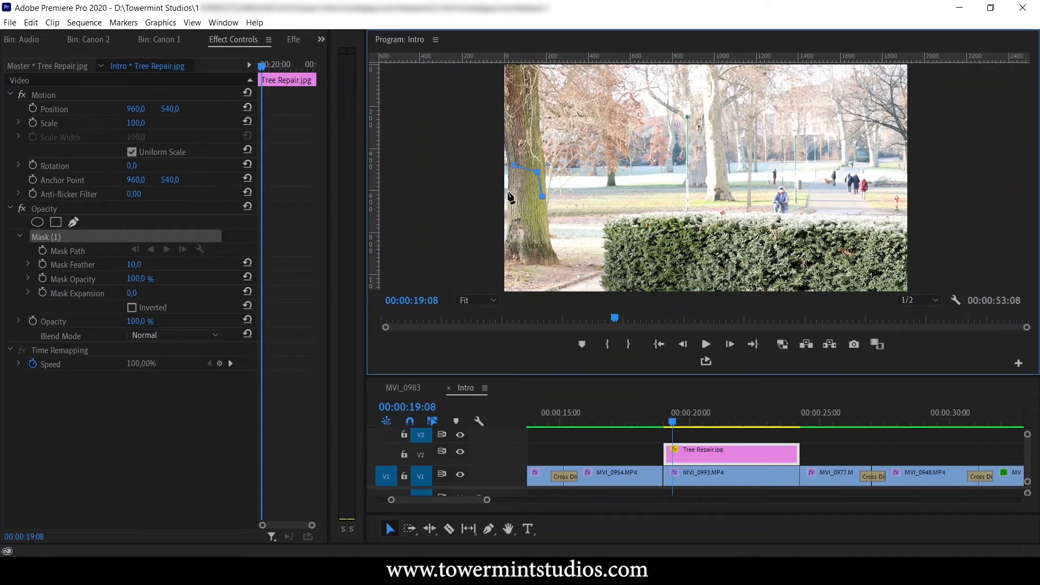
left_click(512, 195)
left_click(513, 166)
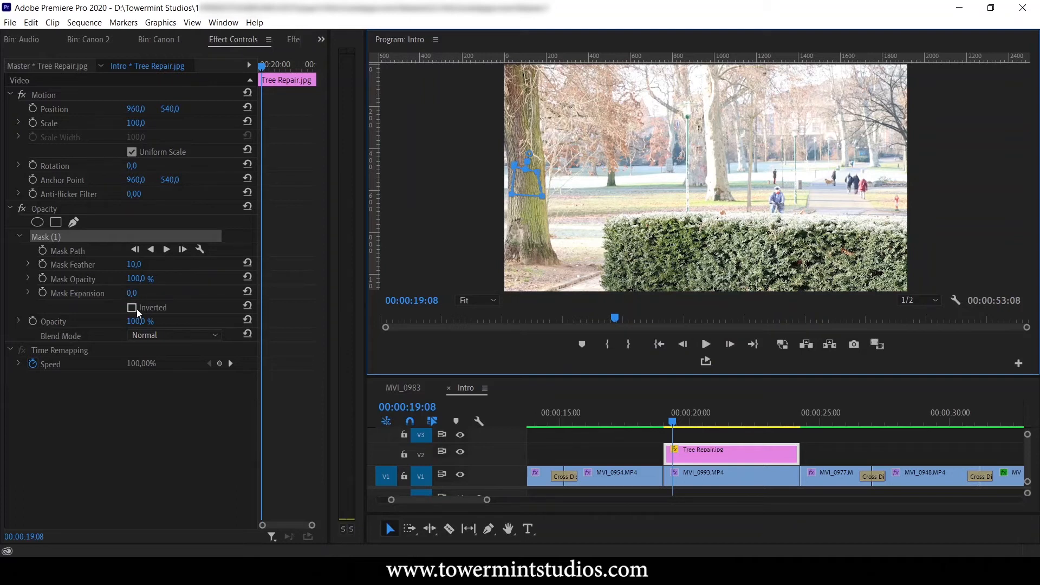
Play the masked clip and move the first mask's two right-hand corners outward to the large trunk's right edge
left_click(705, 345)
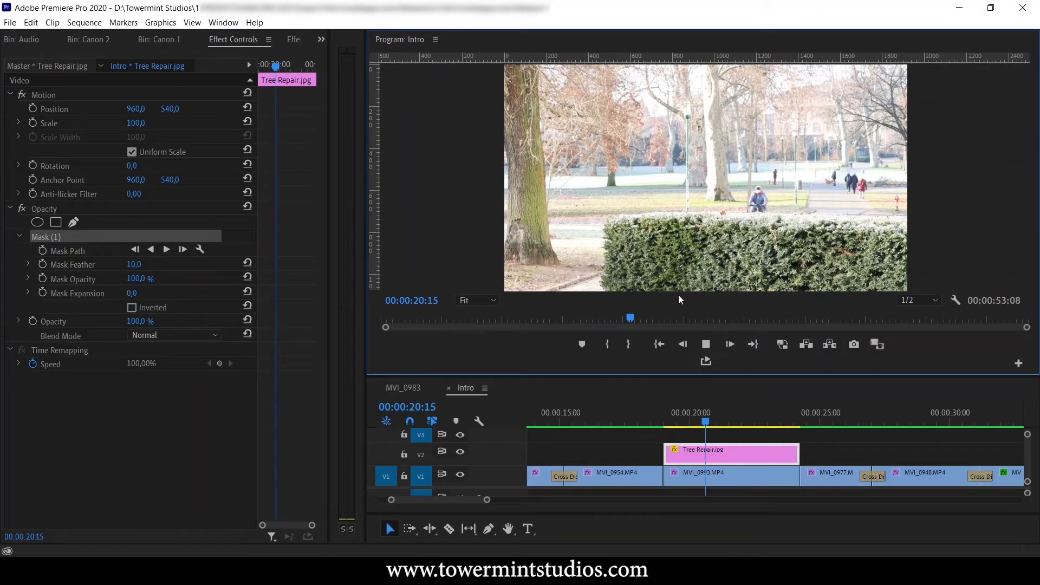
left_click(476, 301)
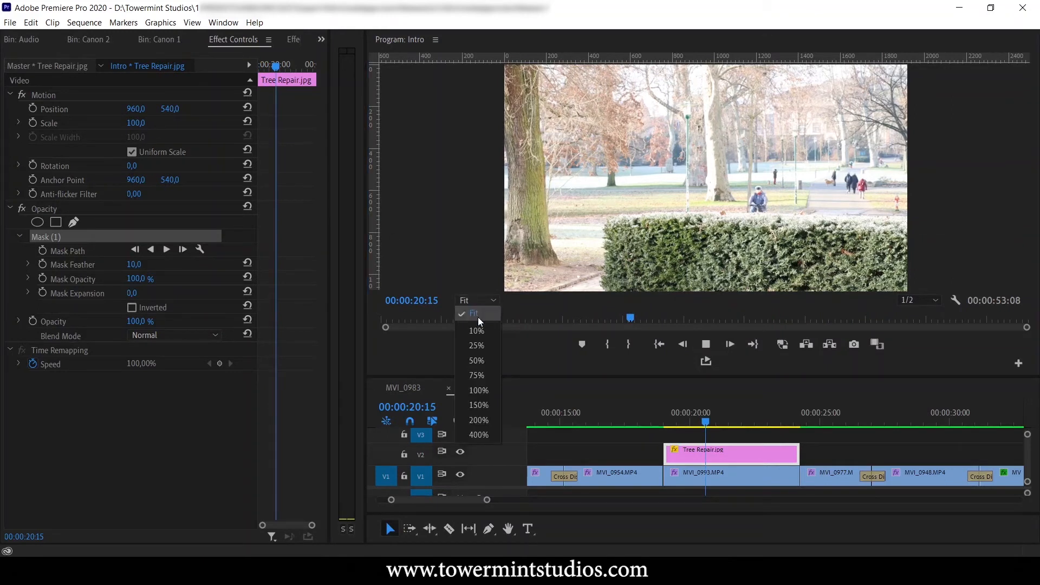
left_click(483, 404)
left_click(579, 286)
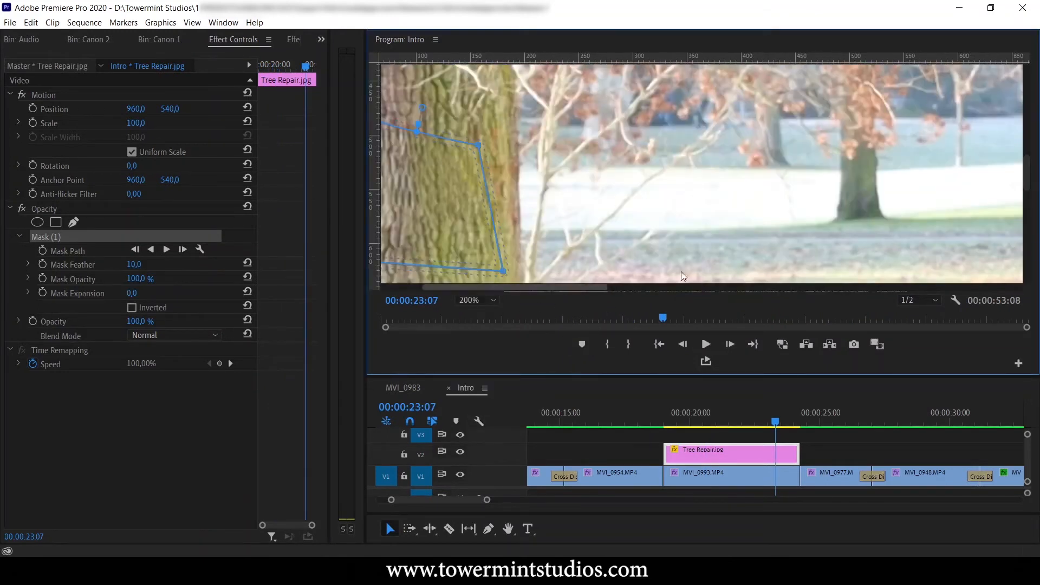
left_click_drag(478, 145, 512, 137)
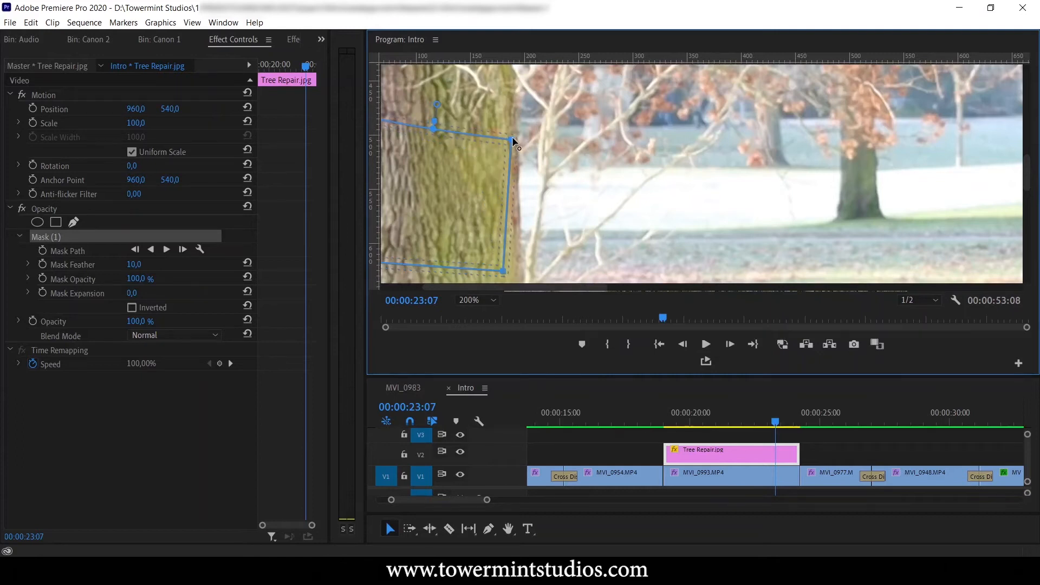
left_click_drag(504, 270, 511, 269)
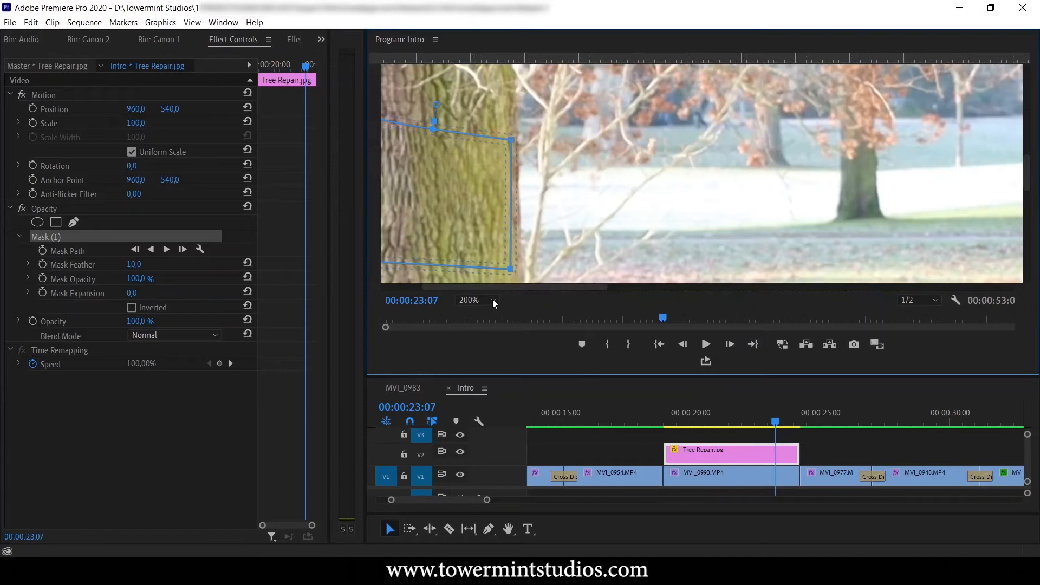
left_click(476, 300)
left_click(472, 306)
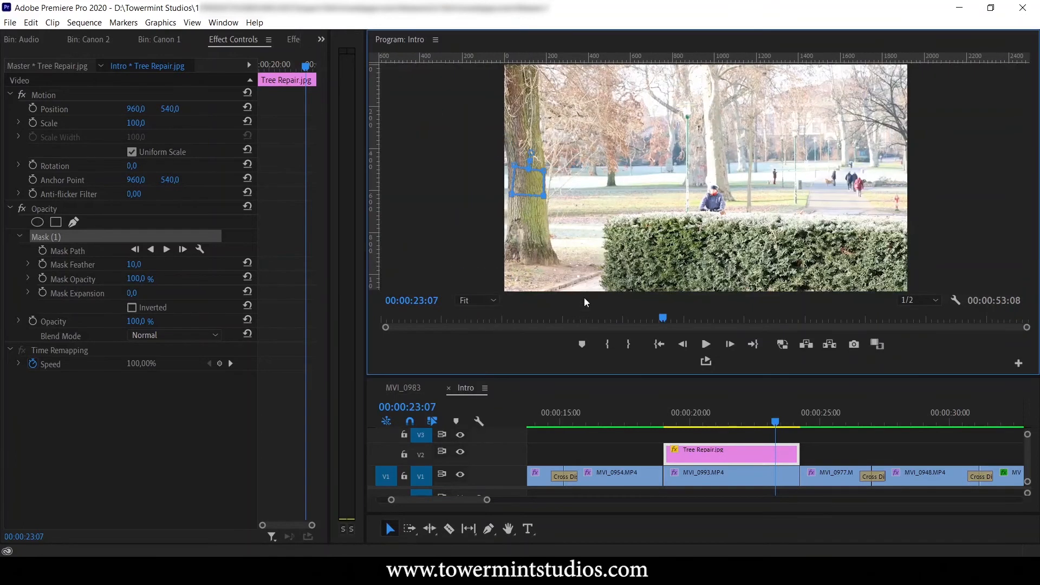
Start a second freehand opacity mask, tracing from the grey background trunk across and down the white-barked tree's right edge
left_click(73, 222)
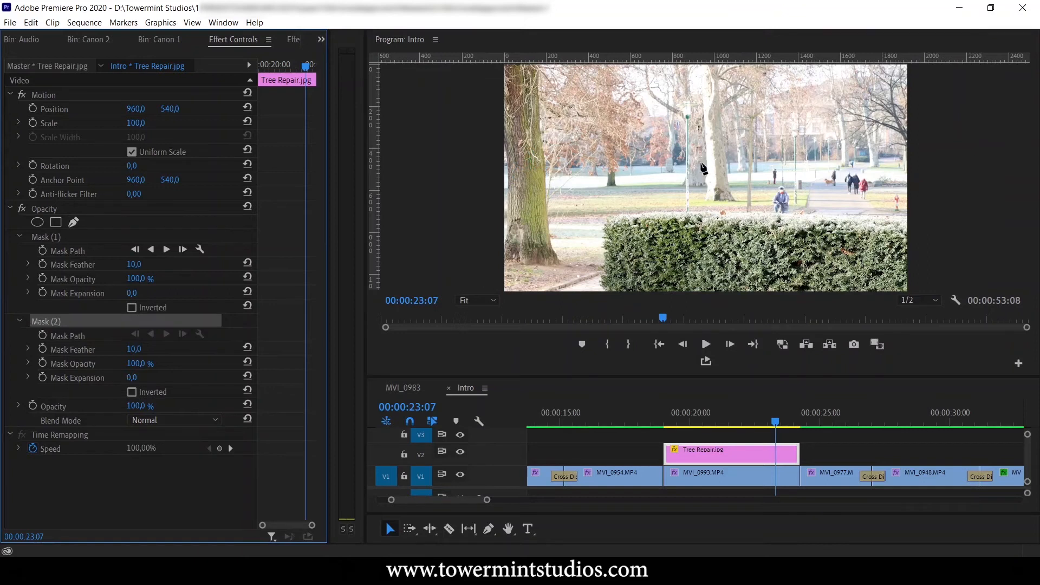
left_click(478, 300)
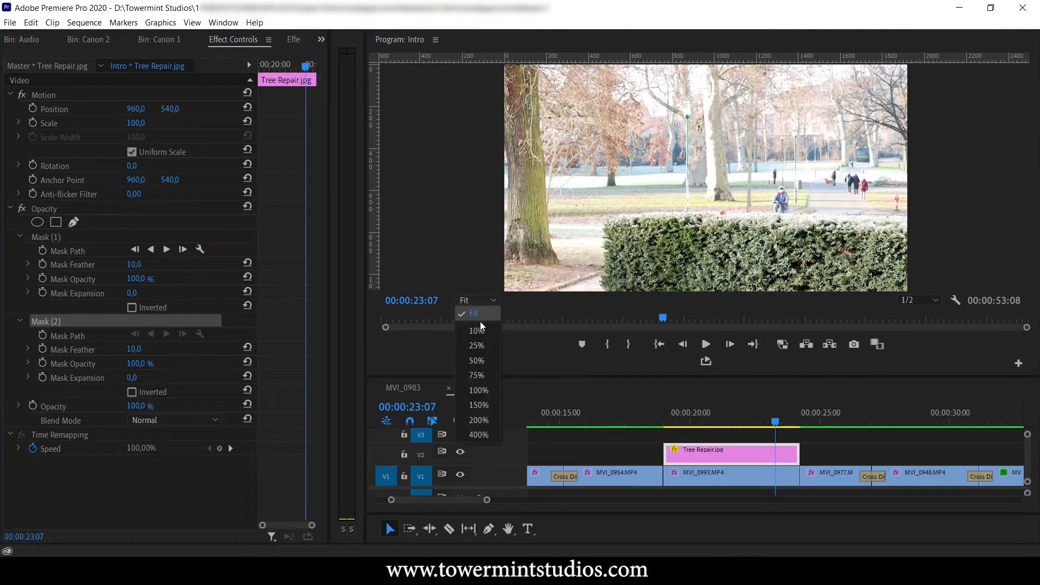
left_click(477, 421)
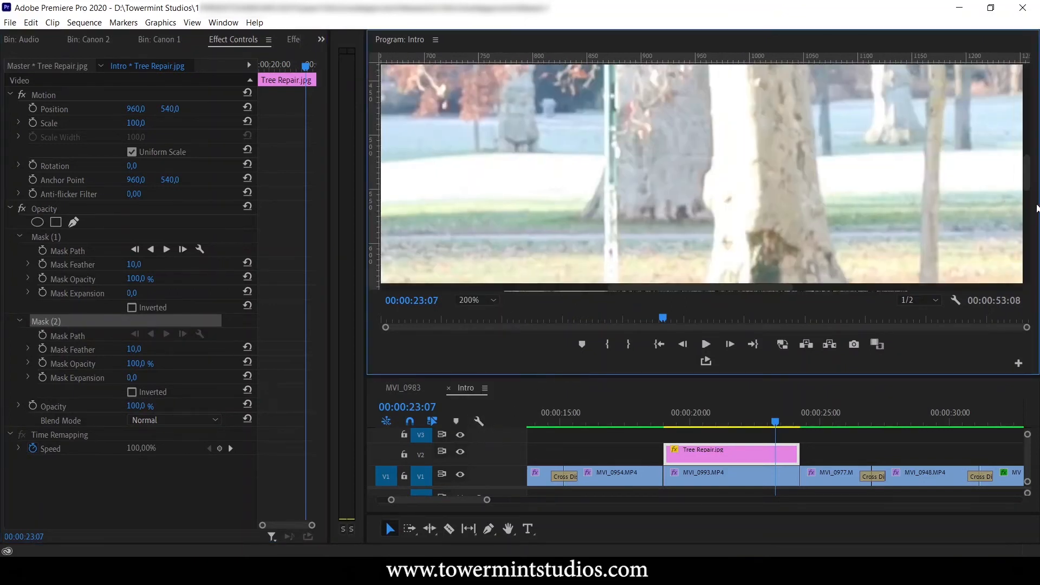
left_click_drag(1028, 195, 1029, 175)
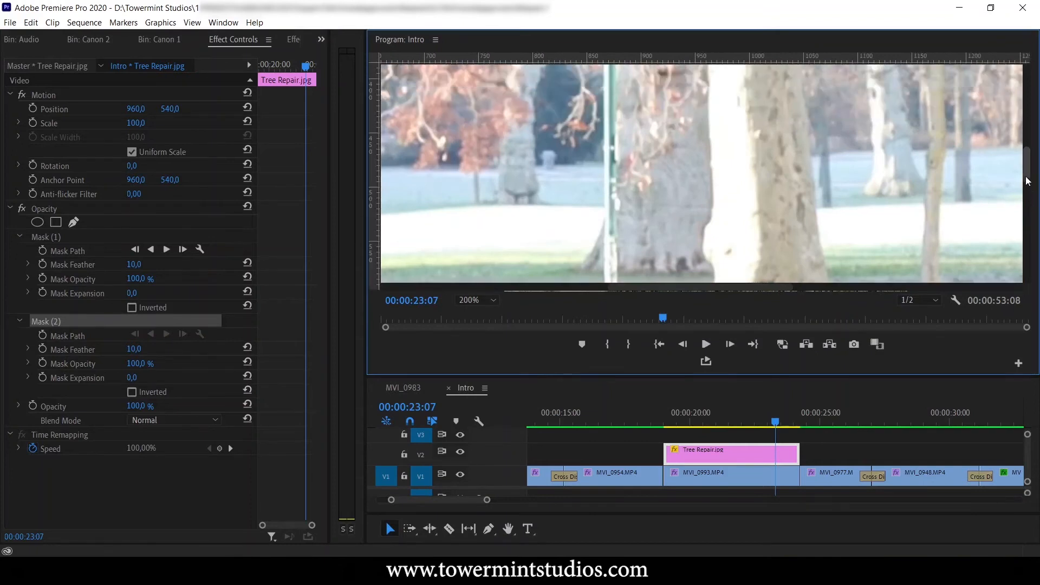
left_click(478, 300)
left_click(476, 435)
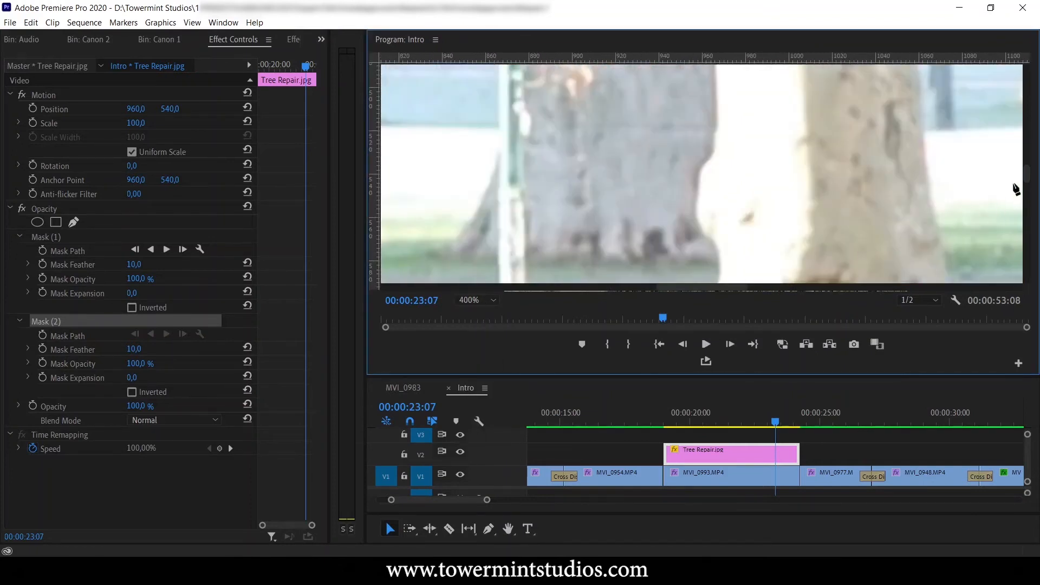
left_click_drag(1028, 174, 1033, 161)
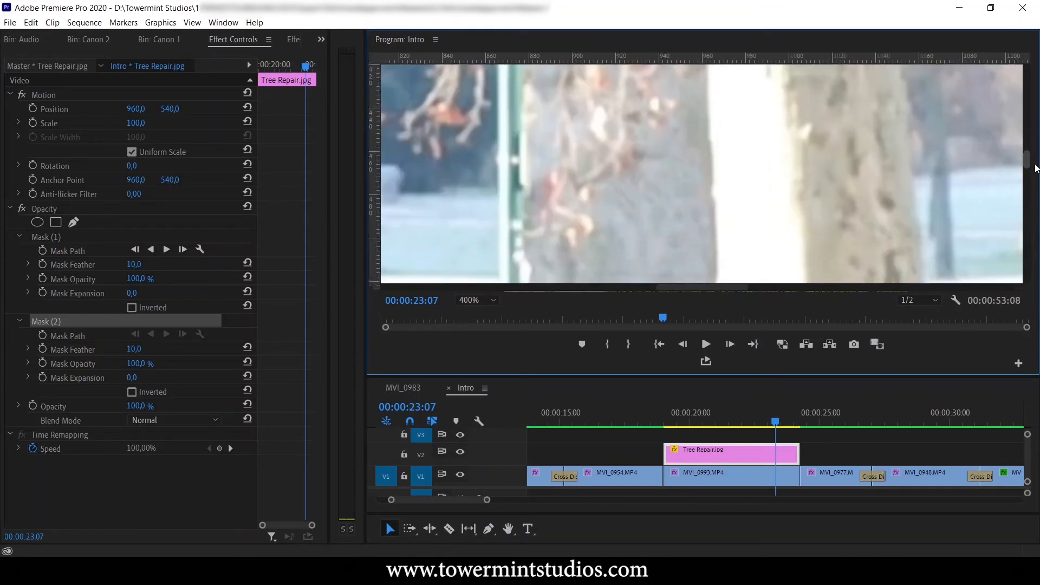
left_click(608, 199)
left_click(670, 160)
left_click(918, 160)
left_click_drag(1026, 163, 1025, 178)
left_click(929, 198)
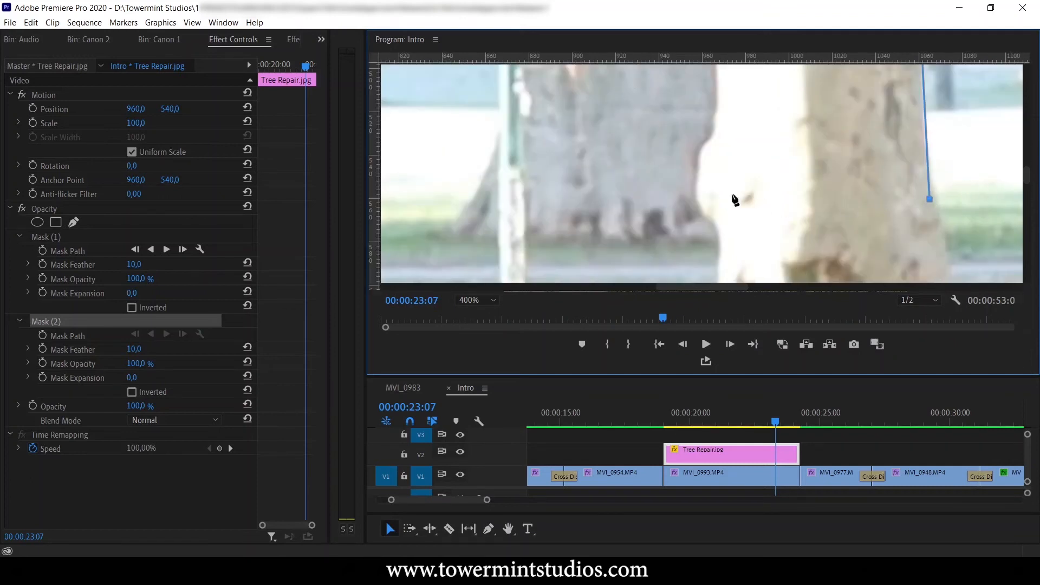
Close the second mask around the grey background trunk, routing its left side past the hanging red branches
left_click(535, 147)
left_click_drag(1024, 176, 1028, 166)
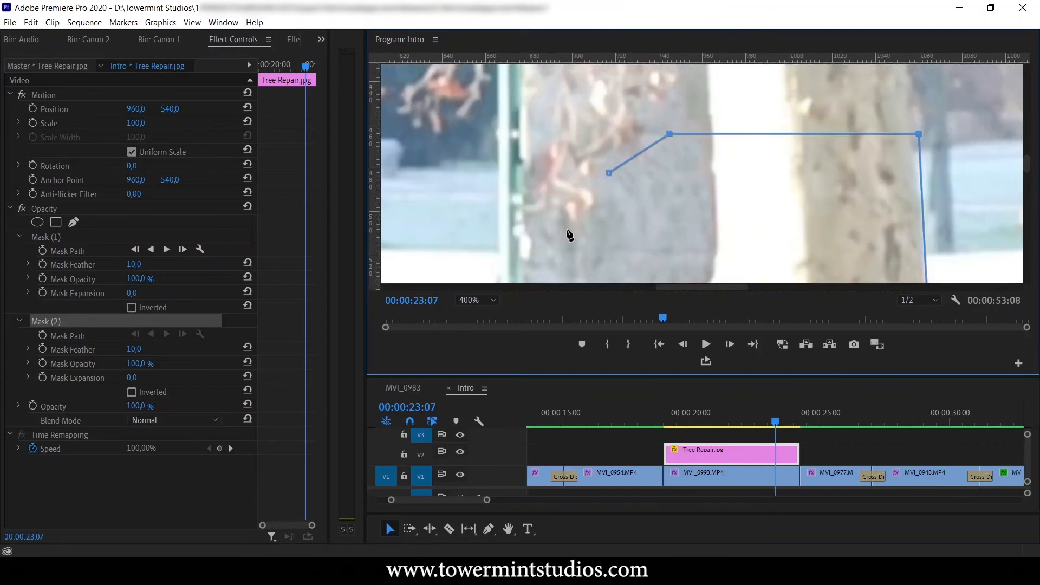
left_click(568, 233)
left_click(605, 207)
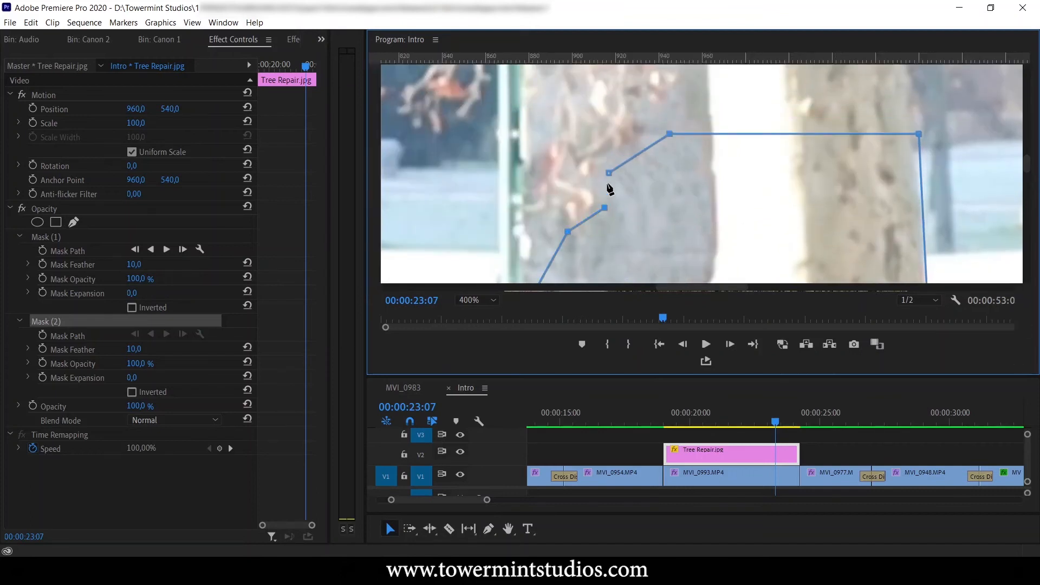
left_click(608, 174)
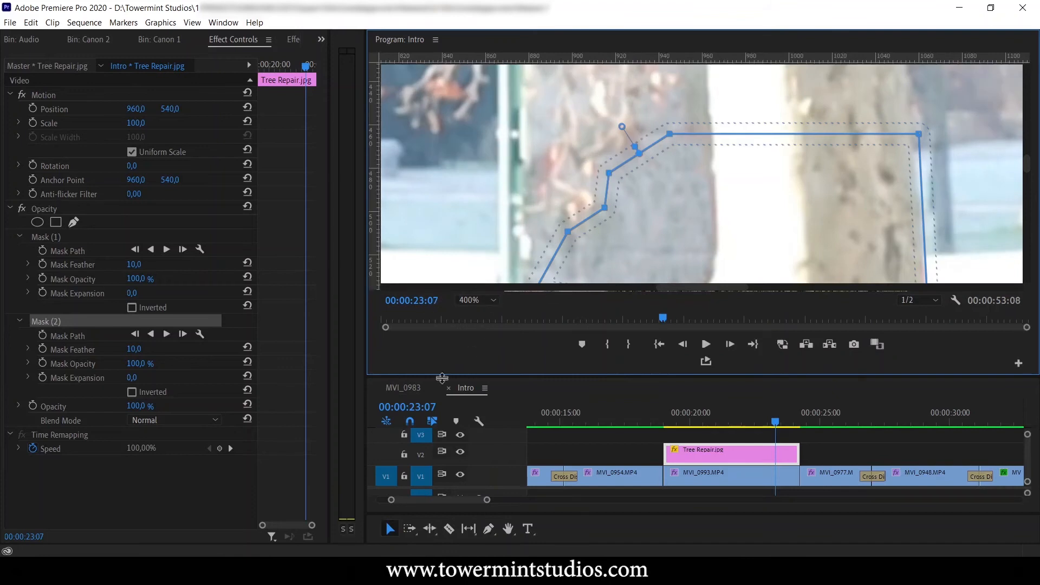
left_click(478, 300)
left_click(485, 314)
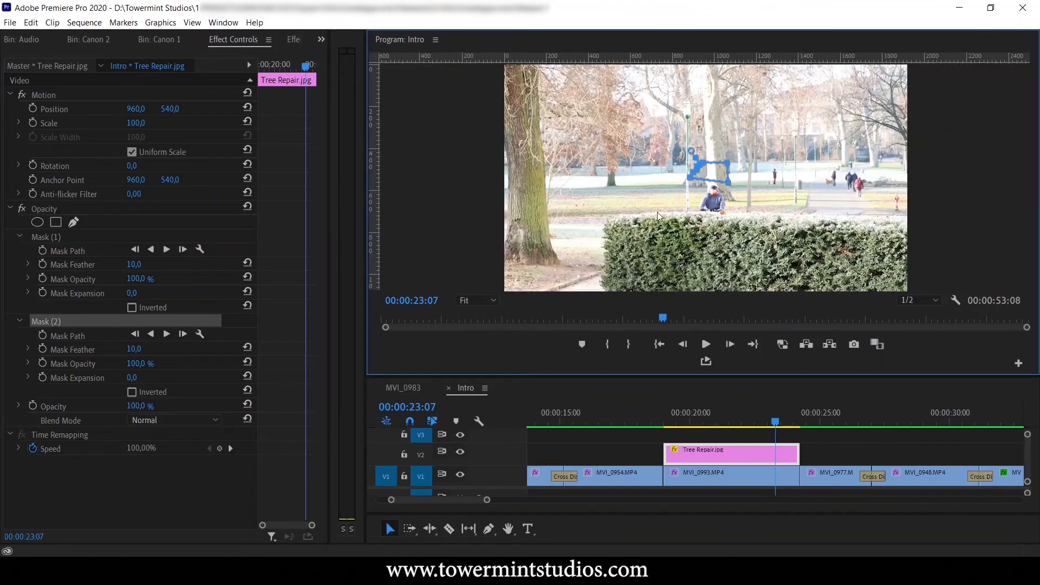
Hide the mask outlines and play the sequence from just before the Tree Repair.jpg clip to review the repair
left_click(119, 209)
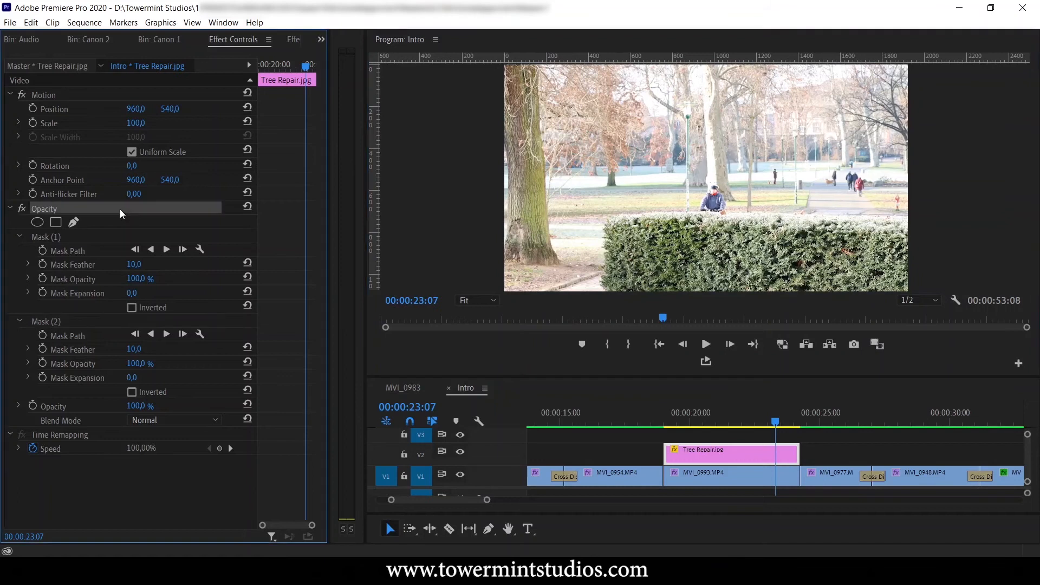
left_click_drag(781, 420, 664, 442)
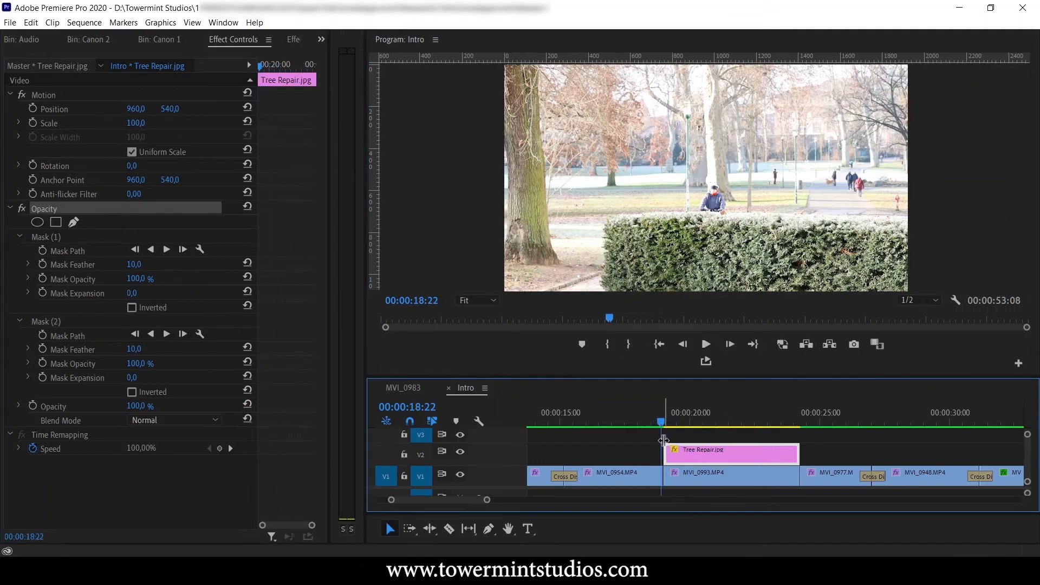
left_click(707, 350)
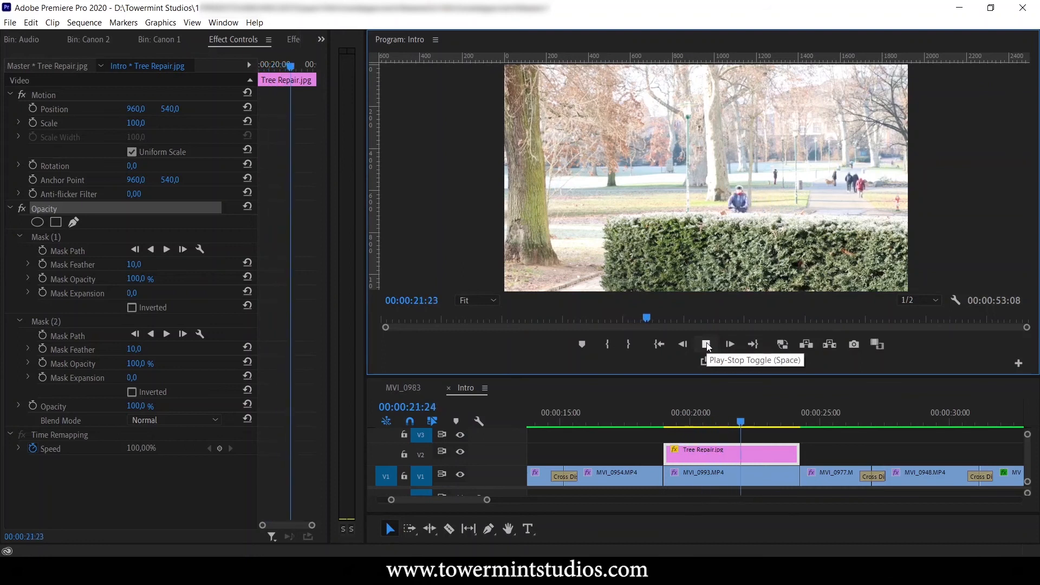
left_click(706, 345)
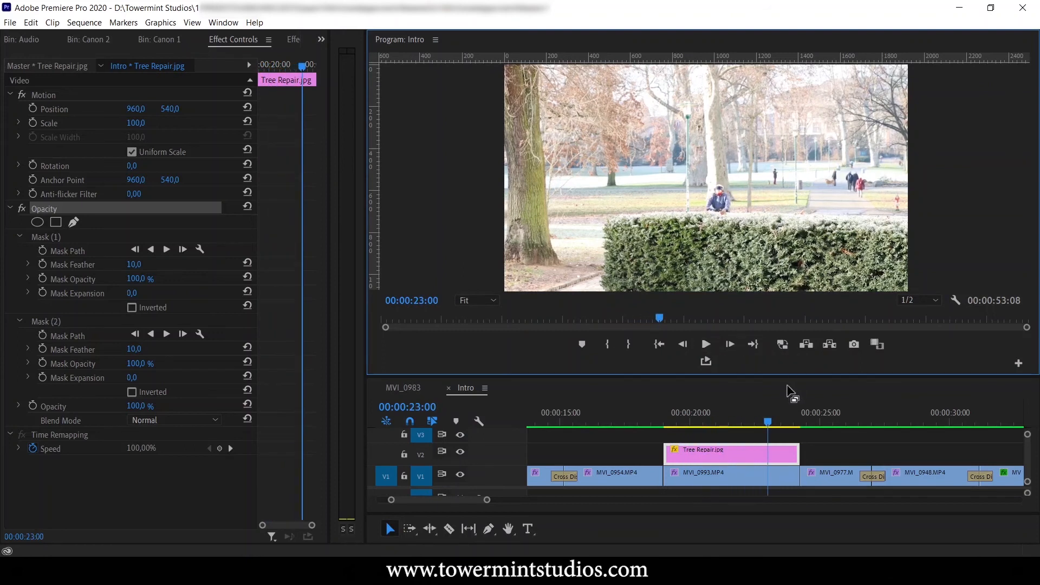
Nest Tree Repair.jpg and MVI_0993.MP4 together as a sequence named Tree Repair
left_click_drag(769, 422, 735, 477)
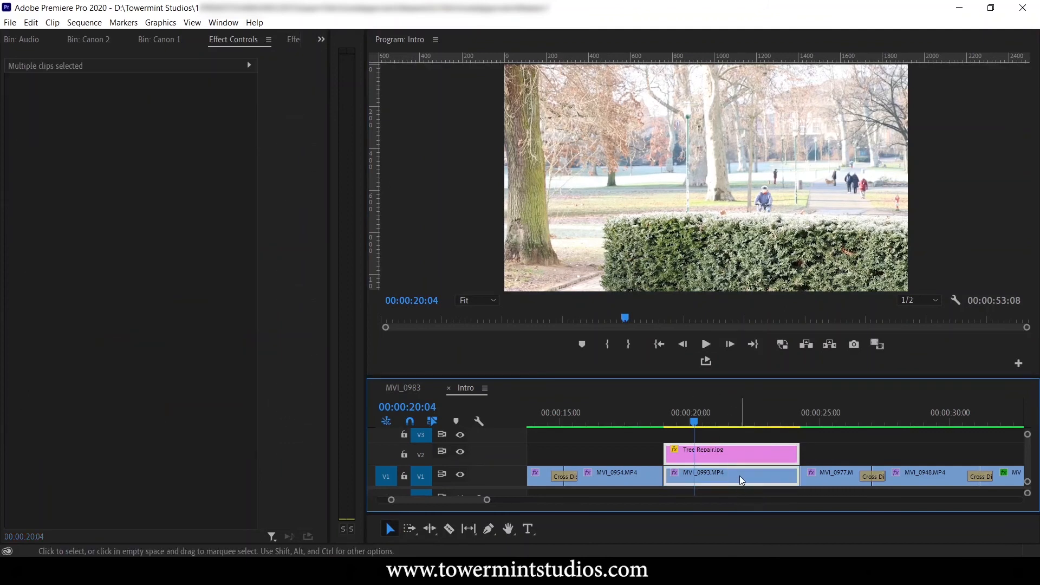
right_click(739, 476)
left_click(779, 283)
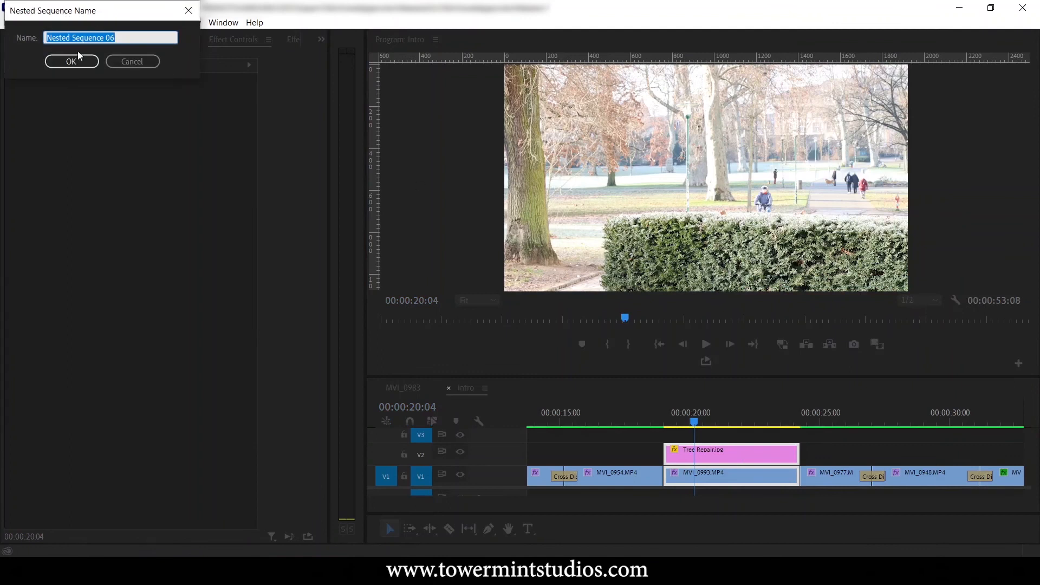
type("Tree Repair")
left_click(80, 58)
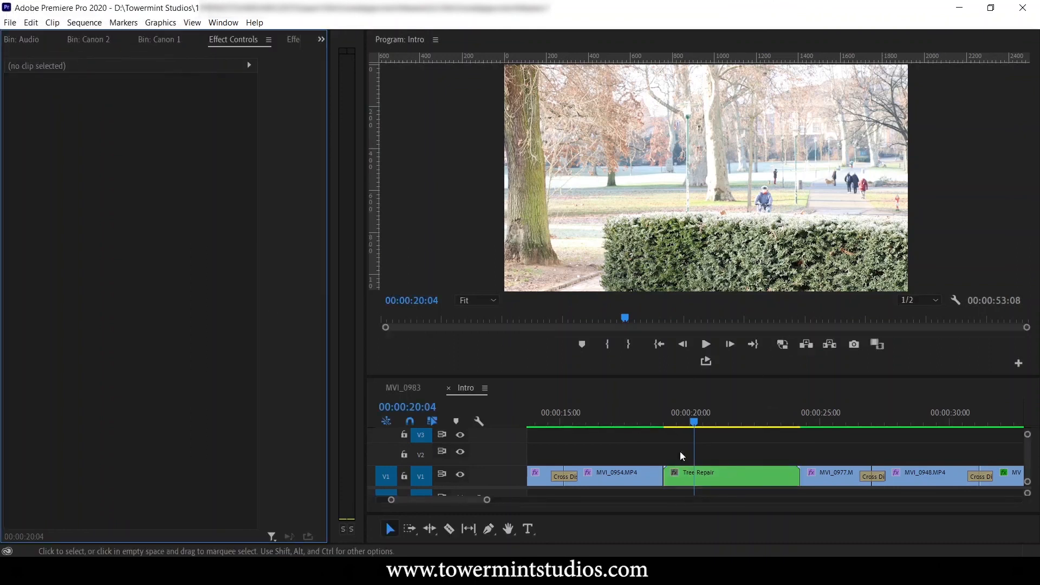
Add Cross Dissolve transitions to both ends of the nested Tree Repair clip and play through the opening transition
left_click(290, 43)
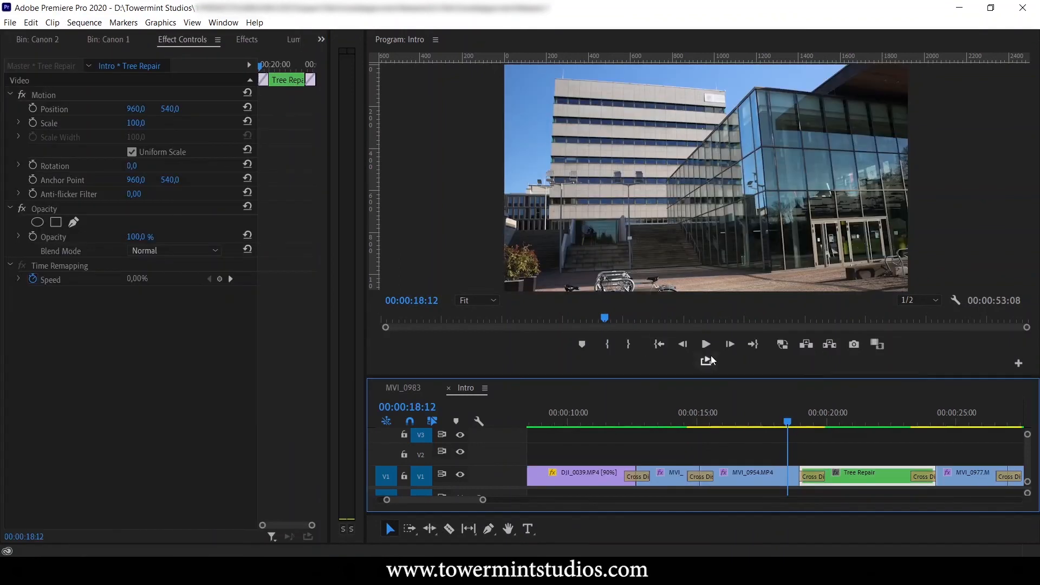
left_click(709, 348)
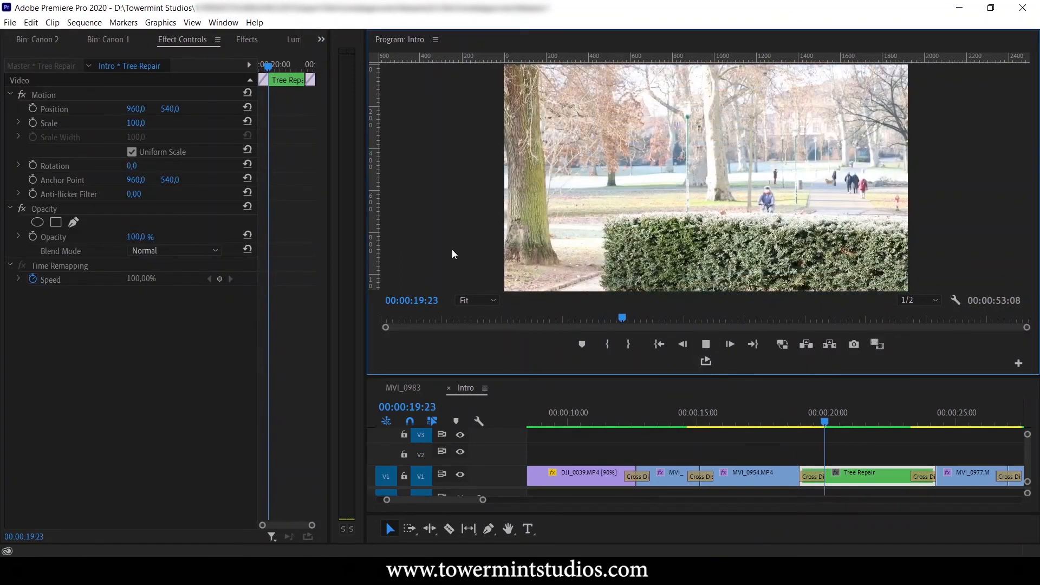